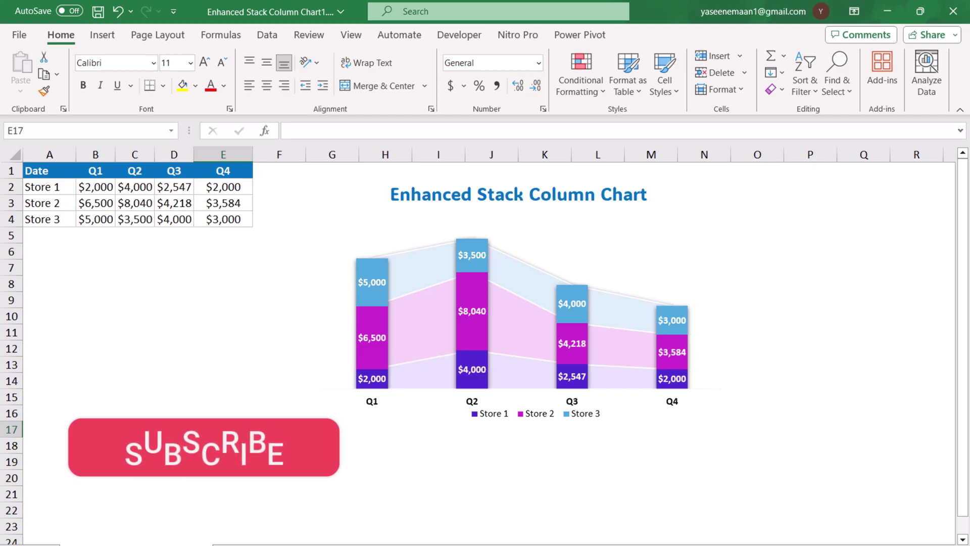
# - Change Store 3's Q3 sales in cell D4 to 5,000
pyautogui.click(171, 221)
pyautogui.write('5,')
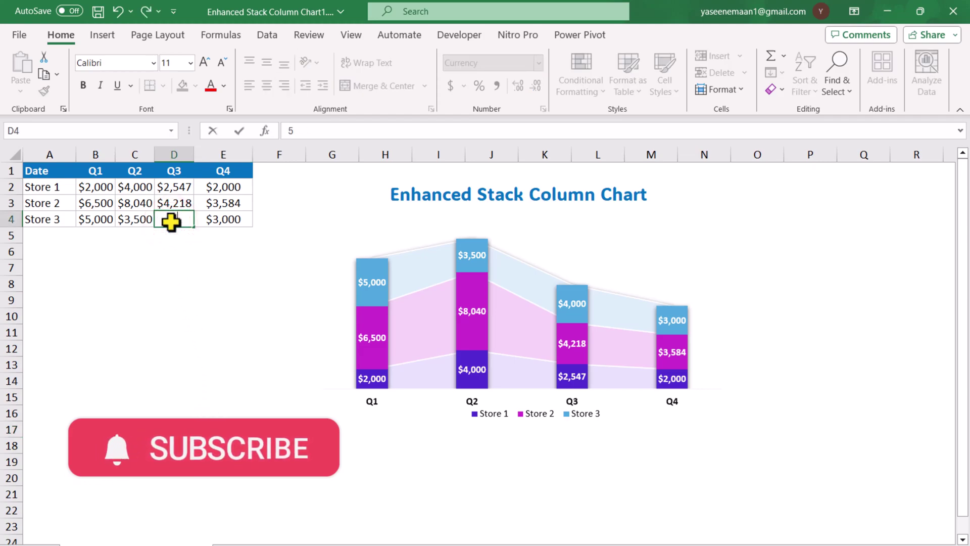
pyautogui.write('000')
pyautogui.press('Return')
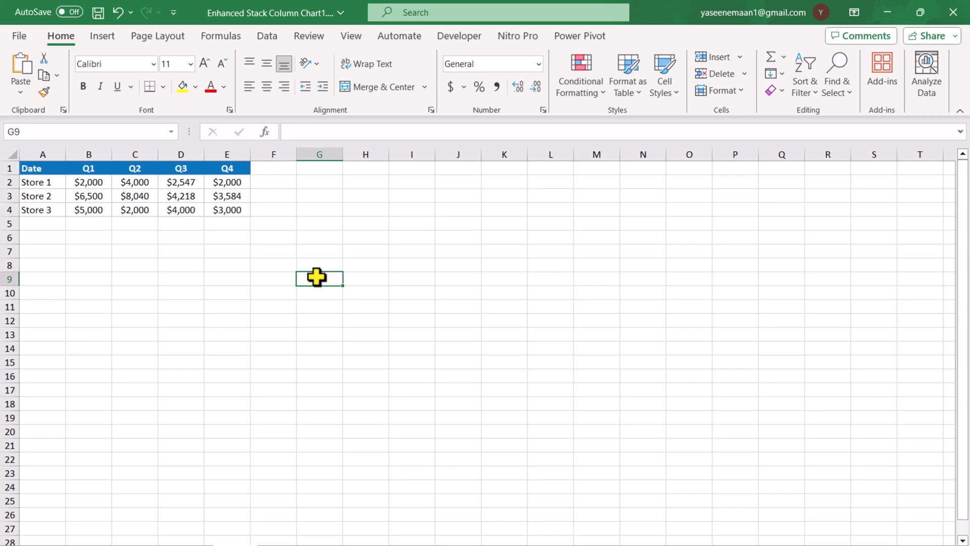
# - Insert a Stacked Column chart from the sales table A1:E4
pyautogui.click(40, 170)
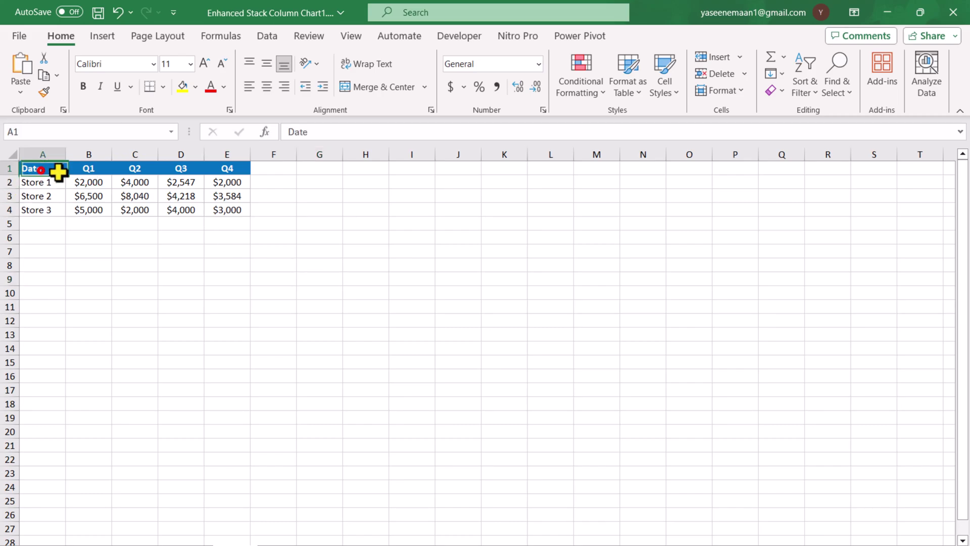
pyautogui.moveTo(58, 172); pyautogui.dragTo(227, 210)
pyautogui.click(114, 36)
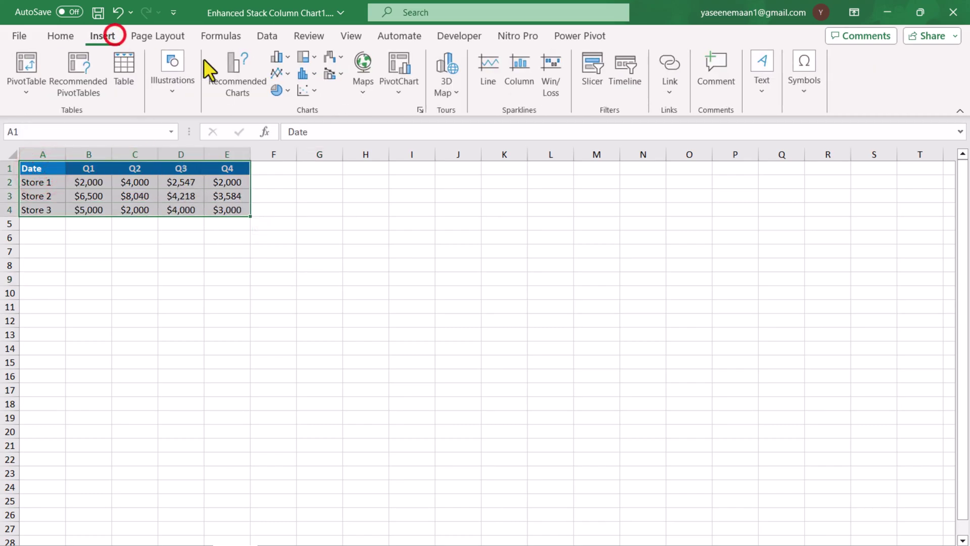
pyautogui.click(237, 76)
pyautogui.click(362, 102)
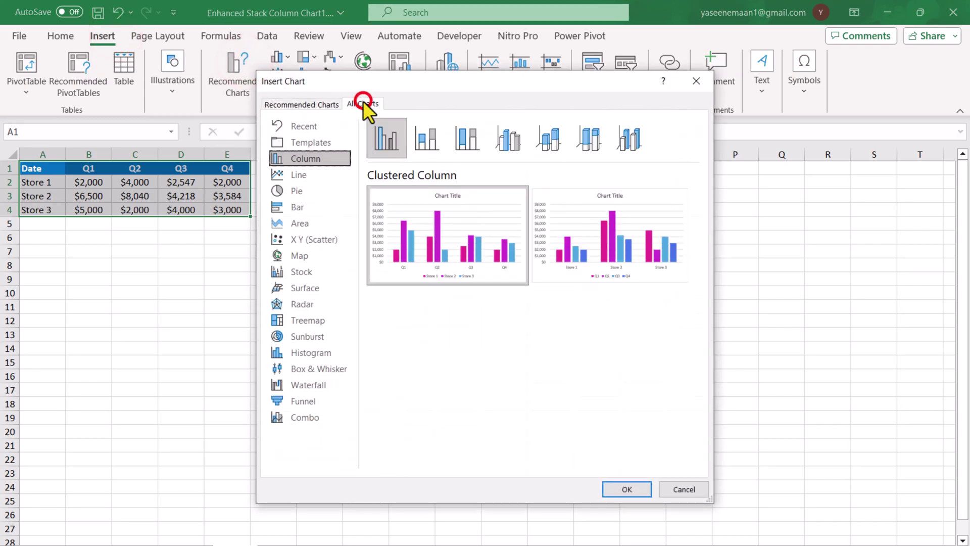
pyautogui.click(426, 132)
pyautogui.moveTo(442, 207)
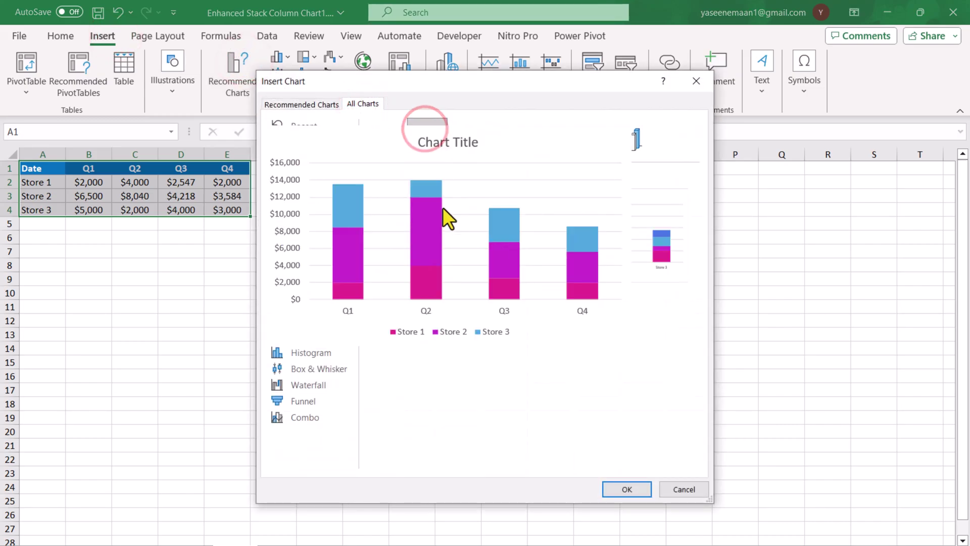
pyautogui.click(629, 489)
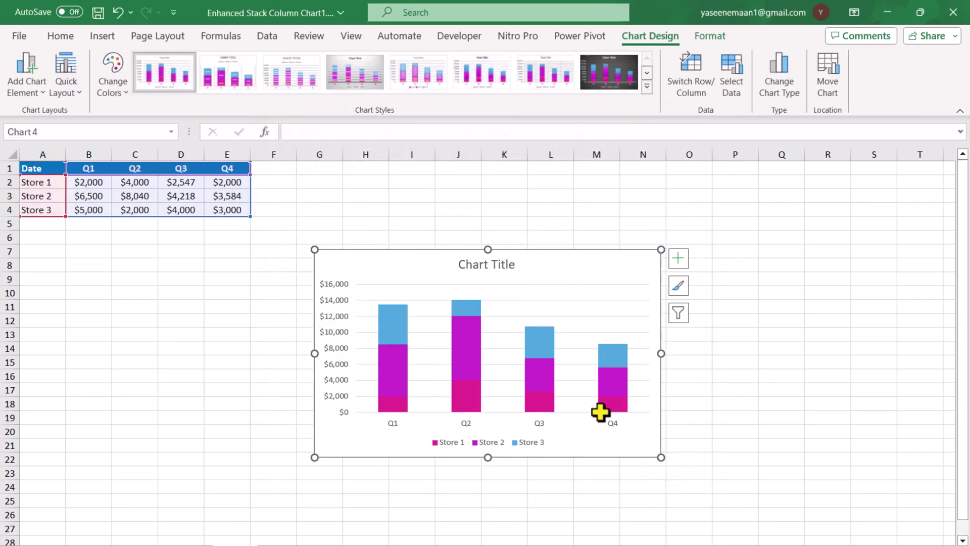
# - Delete the chart title and paste a second copy of the Store data into the chart
pyautogui.click(503, 267)
pyautogui.press('Delete')
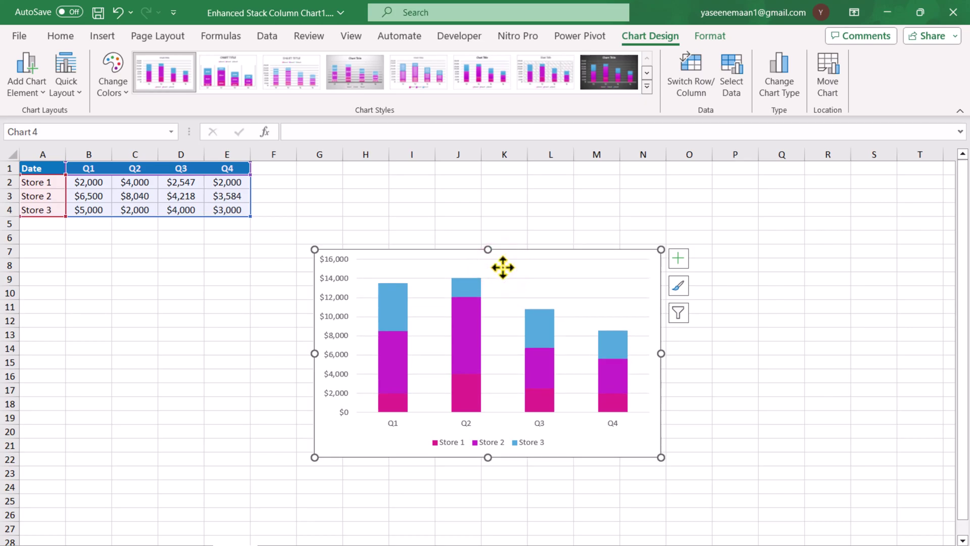
pyautogui.hotkey('ctrl', 'c')
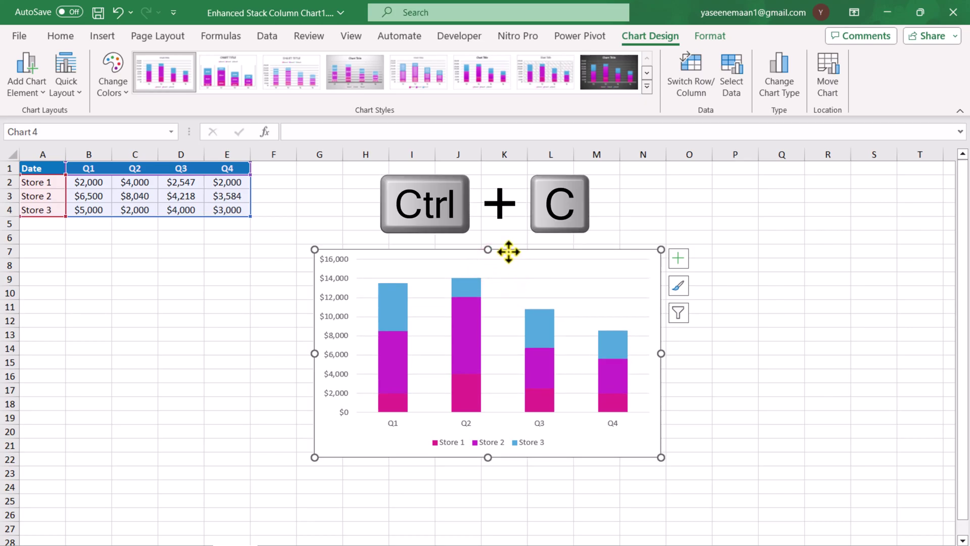
pyautogui.hotkey('ctrl', 'v')
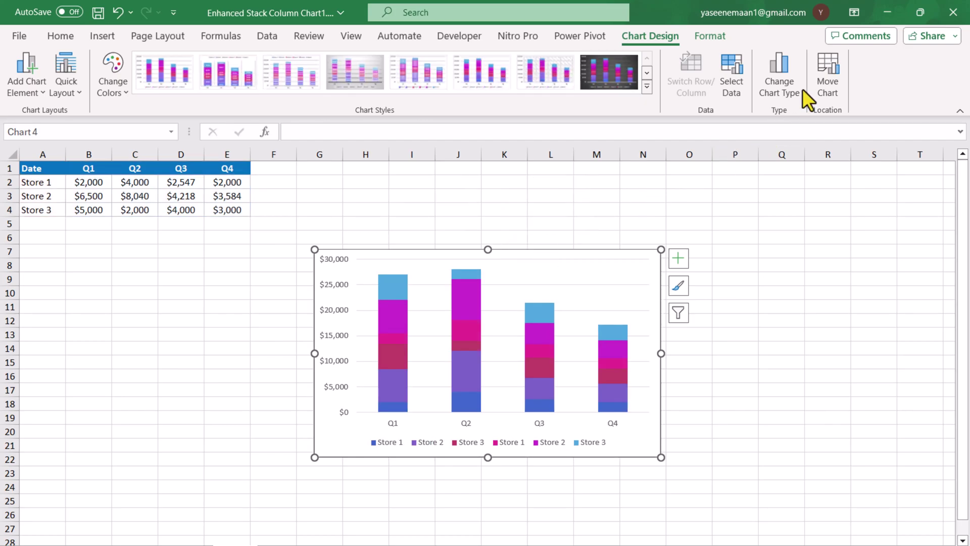
# - Switch the chart to a Combo type with Store 1 as a Stacked Column
pyautogui.click(782, 84)
pyautogui.click(302, 420)
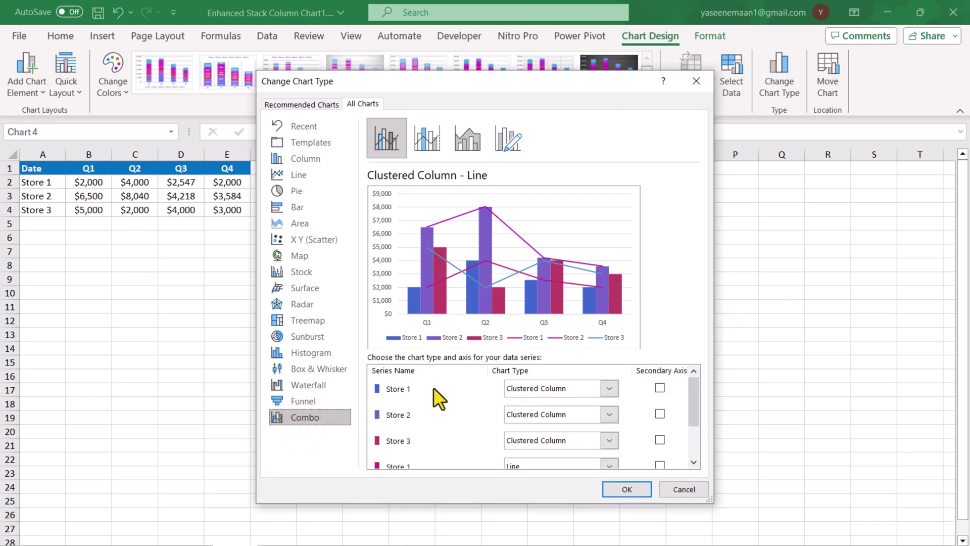
pyautogui.moveTo(693, 407); pyautogui.dragTo(698, 384)
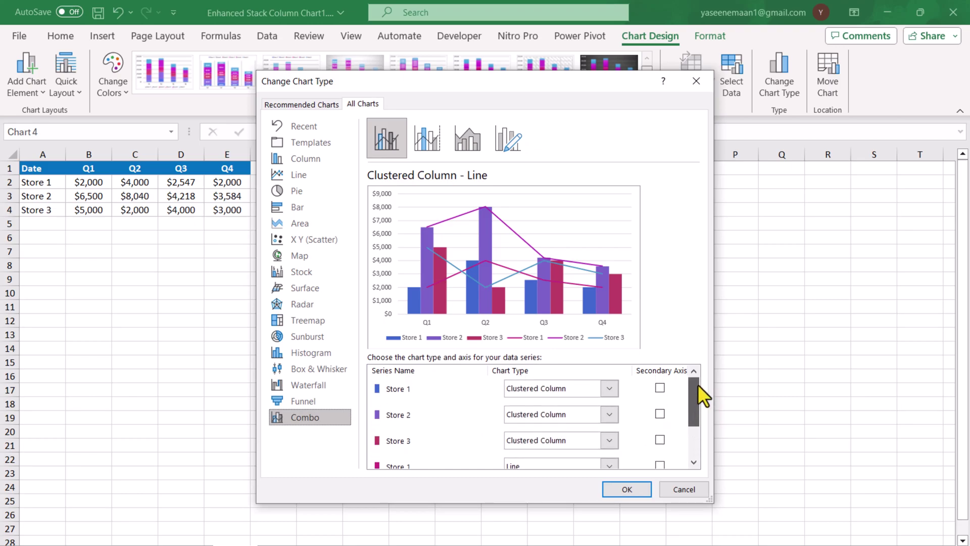
pyautogui.click(611, 389)
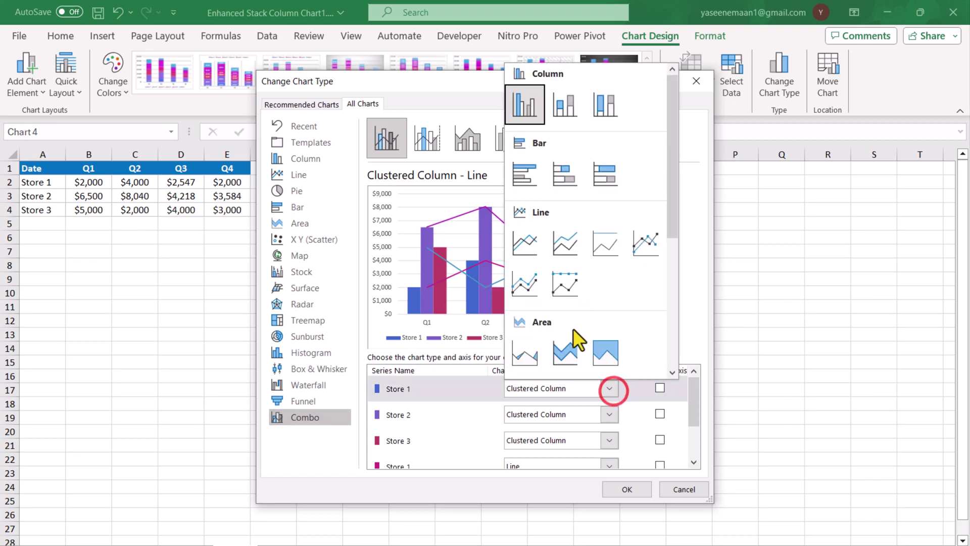
pyautogui.click(560, 99)
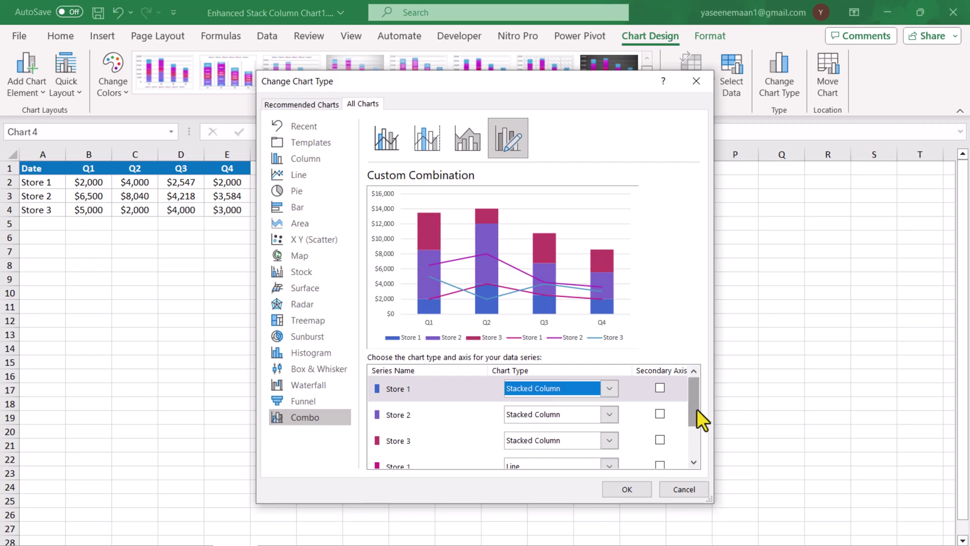
# - Make the duplicate Store 1, Store 2 and Store 3 series Stacked Area and apply
pyautogui.moveTo(697, 409); pyautogui.dragTo(698, 445)
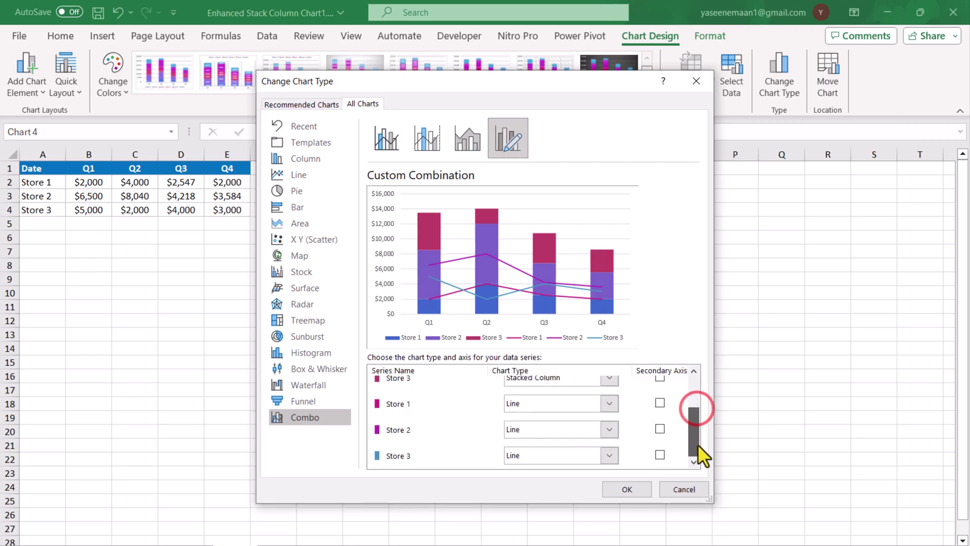
pyautogui.click(610, 404)
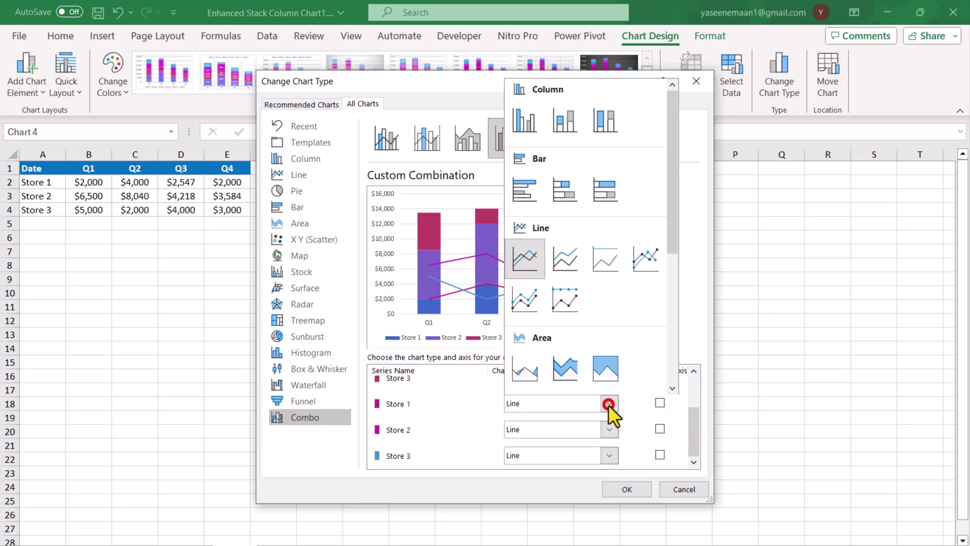
pyautogui.click(584, 387)
pyautogui.click(610, 430)
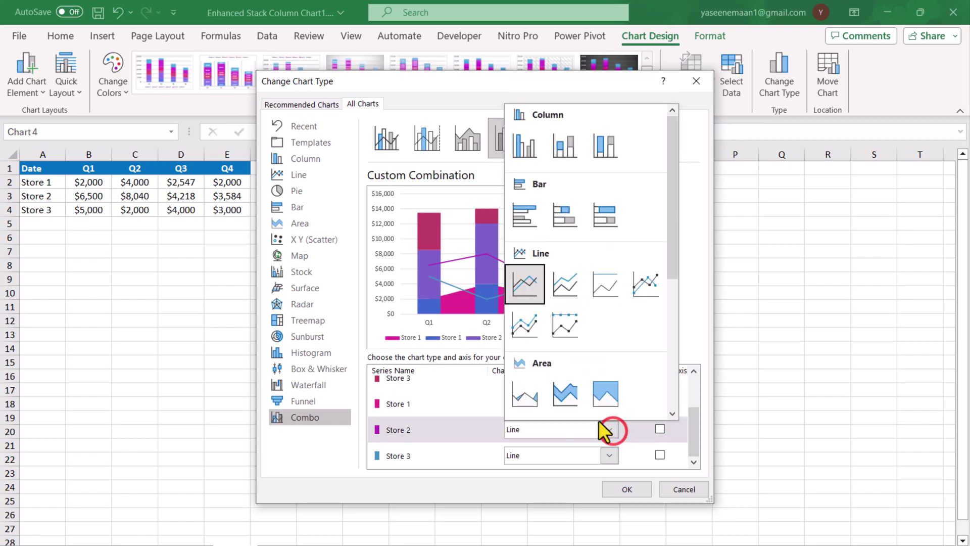
pyautogui.click(571, 392)
pyautogui.click(610, 456)
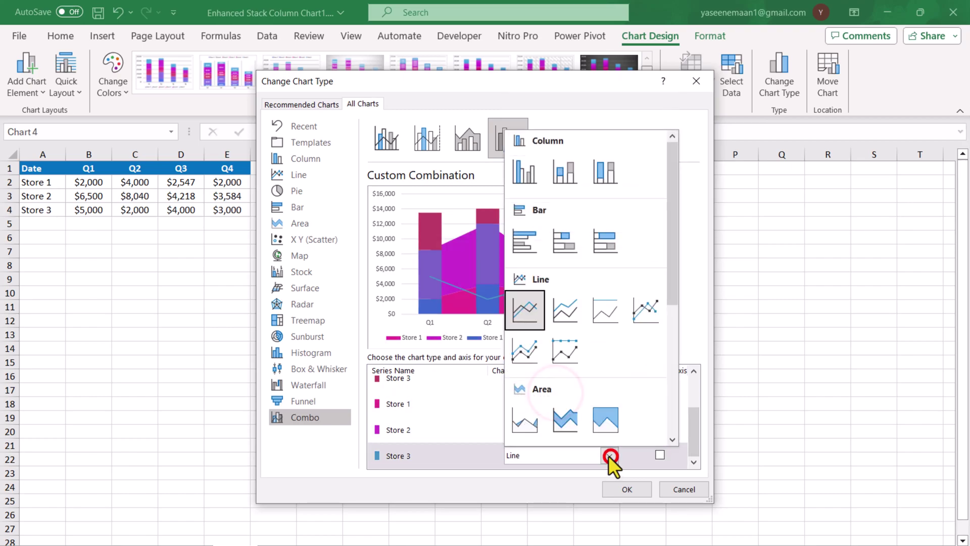
pyautogui.click(567, 410)
pyautogui.click(644, 489)
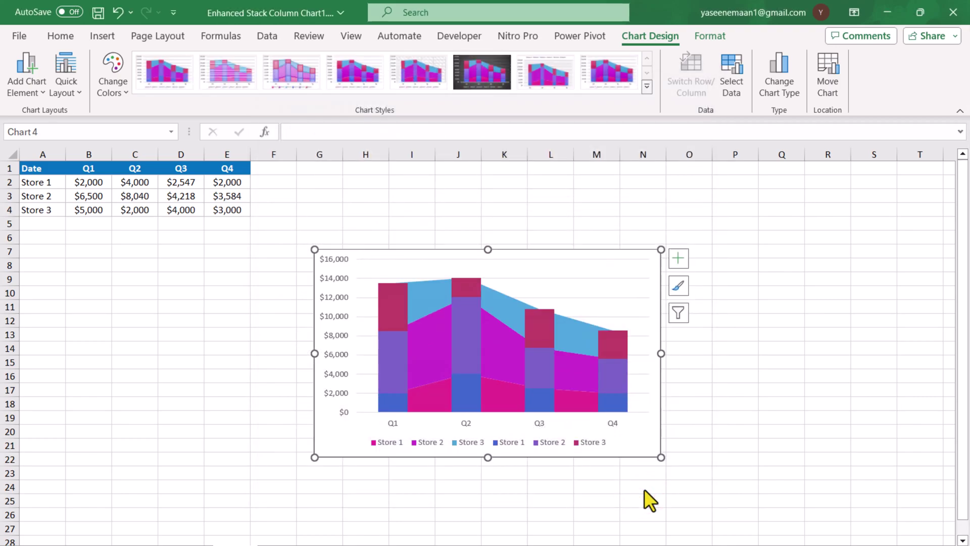
# - Fill the Store 3 columns Blue, Accent 3, Darker 25% and its area band light blue
pyautogui.click(395, 290)
pyautogui.click(711, 36)
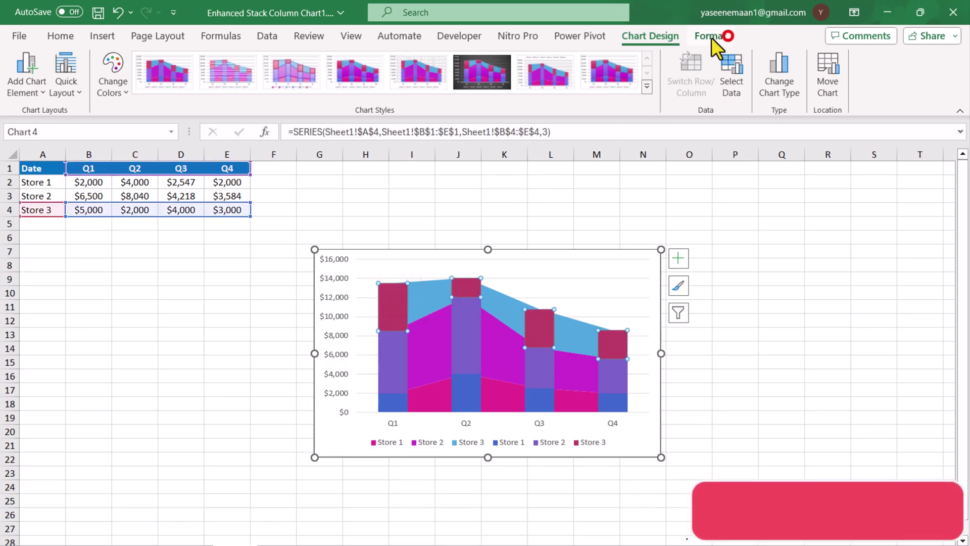
pyautogui.click(396, 57)
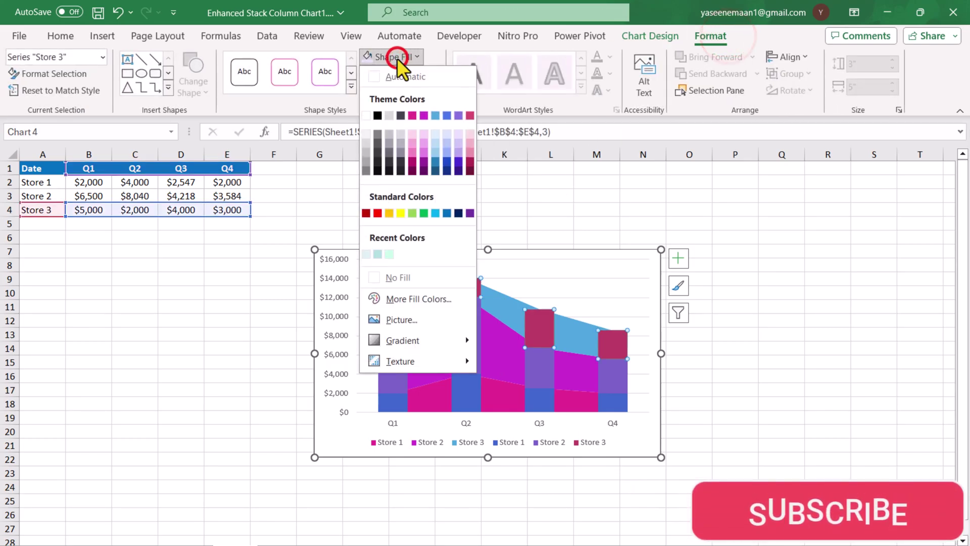
pyautogui.click(435, 162)
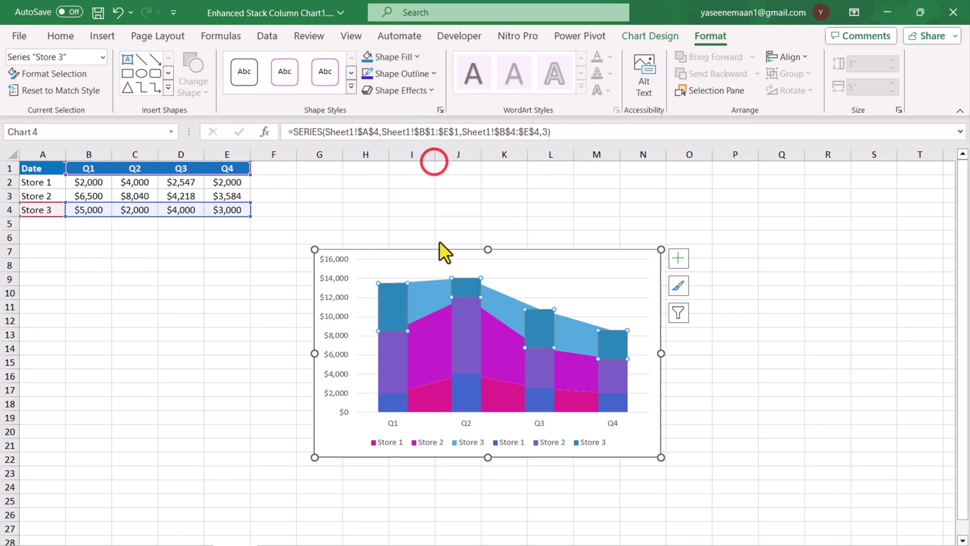
pyautogui.click(429, 284)
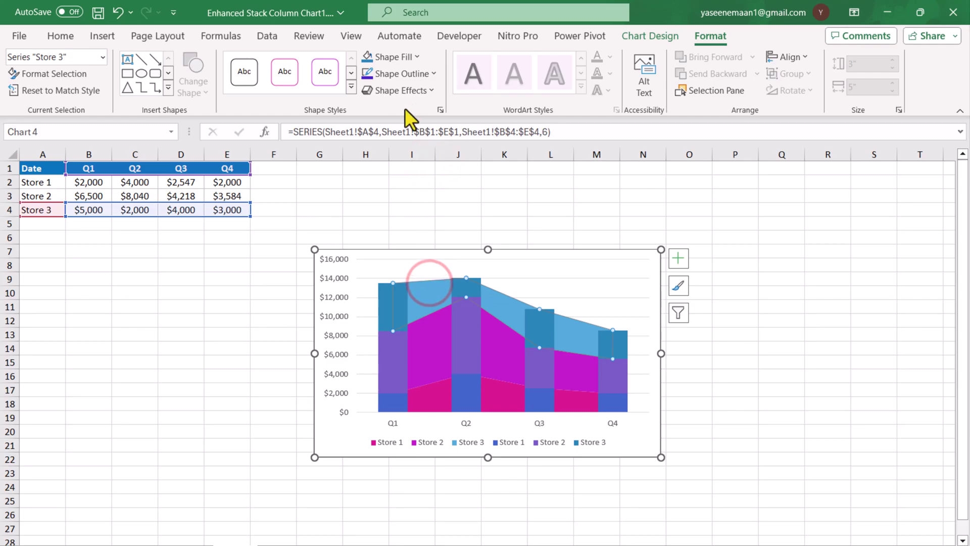
pyautogui.click(399, 58)
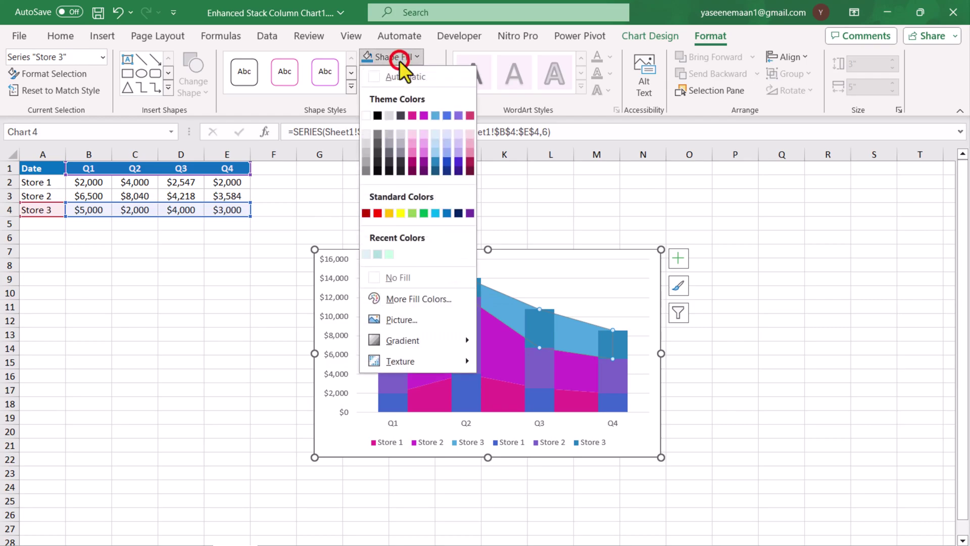
pyautogui.click(436, 134)
pyautogui.press('Escape')
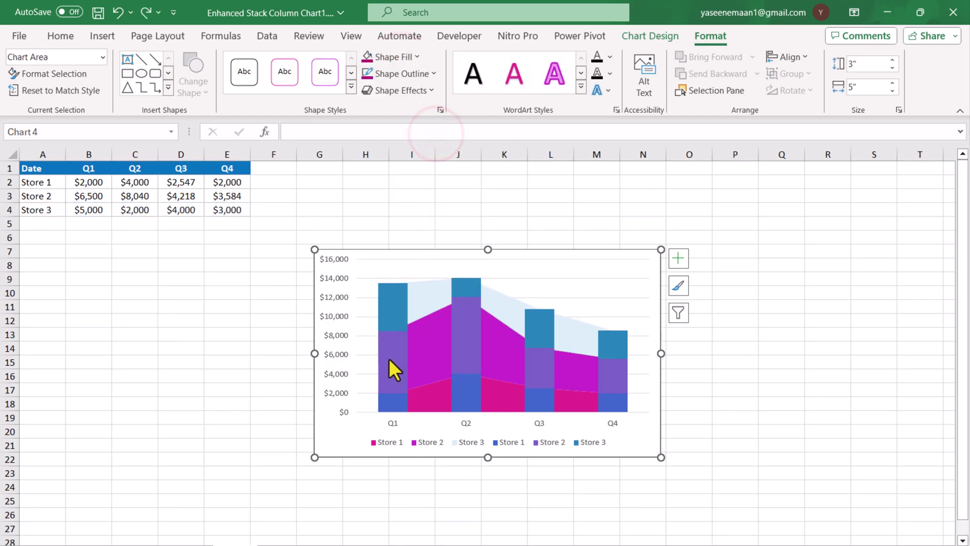
# - Fill the Store 2 columns pink and its area band light pink
pyautogui.click(389, 358)
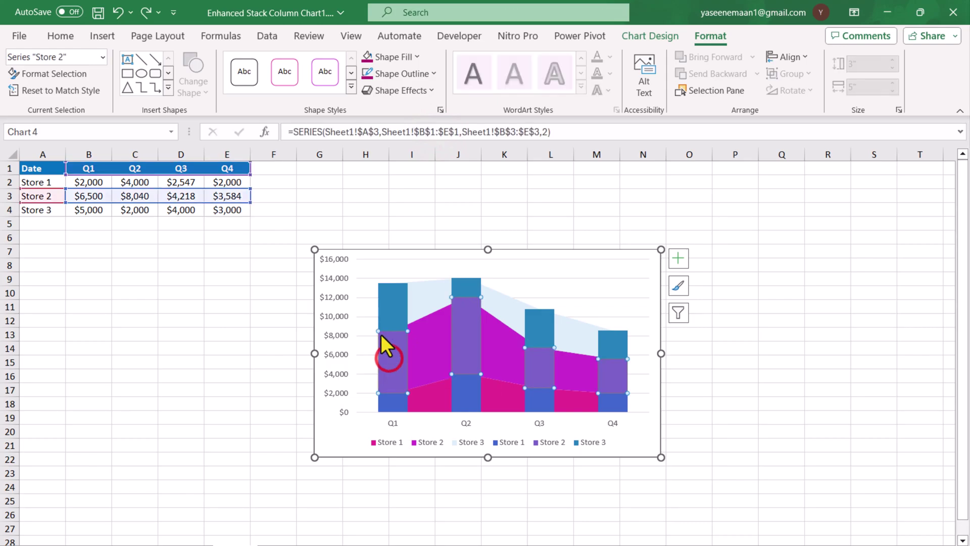
pyautogui.click(375, 59)
pyautogui.click(415, 116)
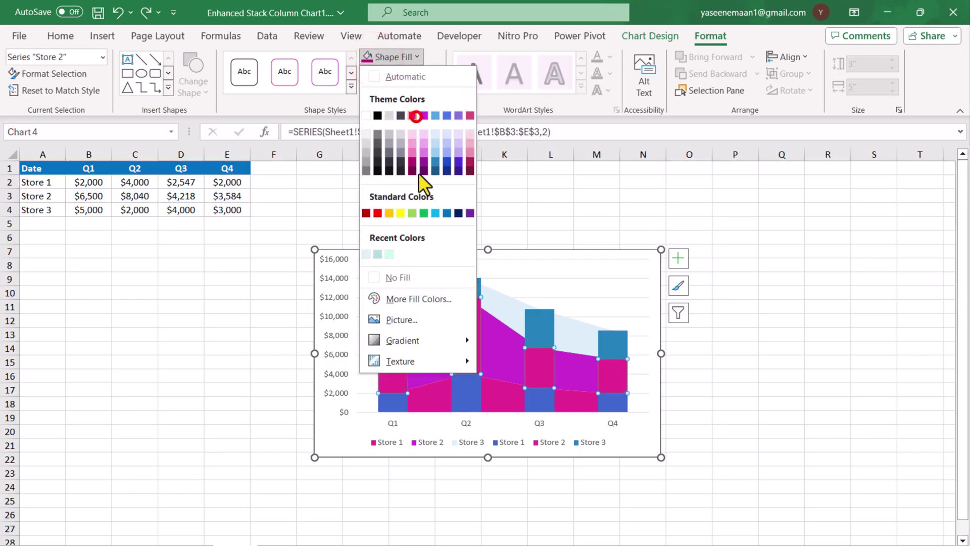
pyautogui.click(427, 344)
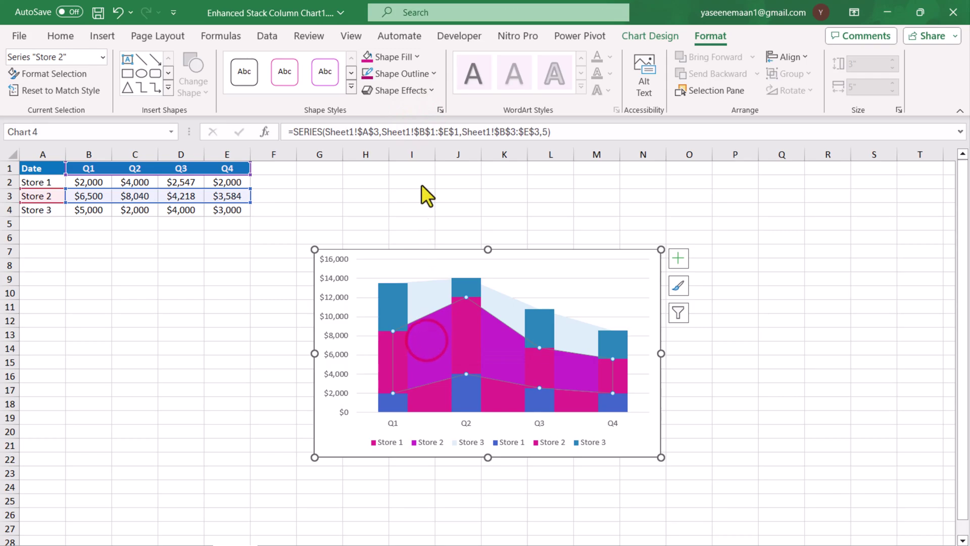
pyautogui.click(417, 57)
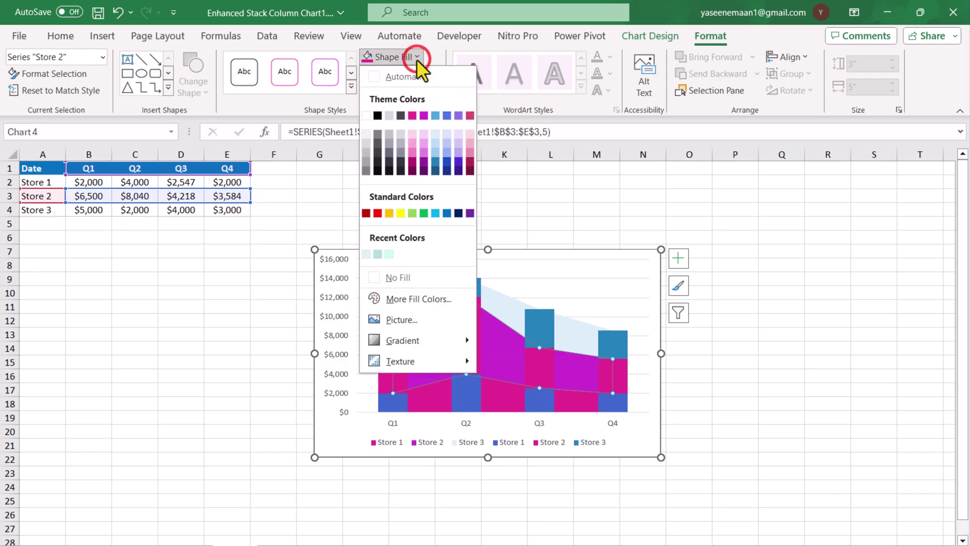
pyautogui.click(414, 132)
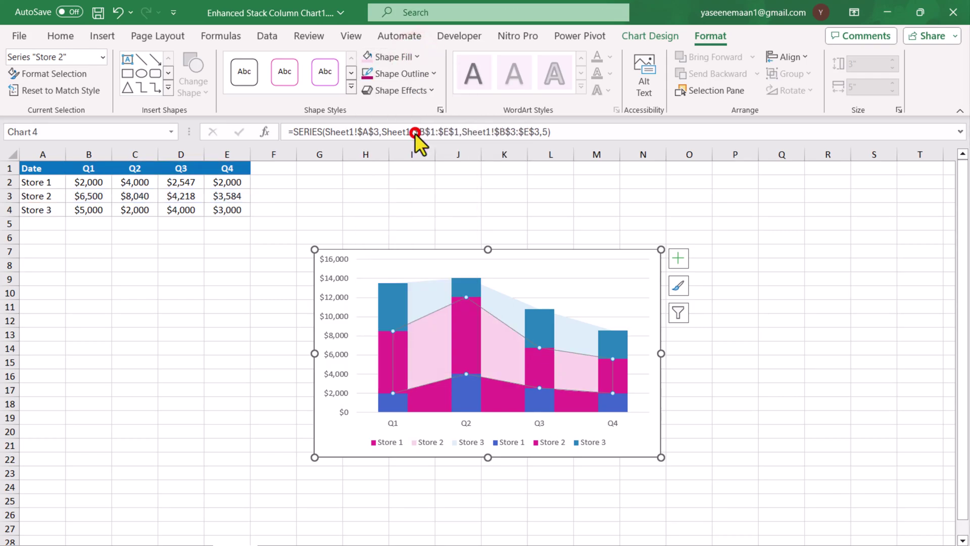
# - Fill the Store 1 columns purple and its area band light lavender
pyautogui.click(396, 404)
pyautogui.click(389, 57)
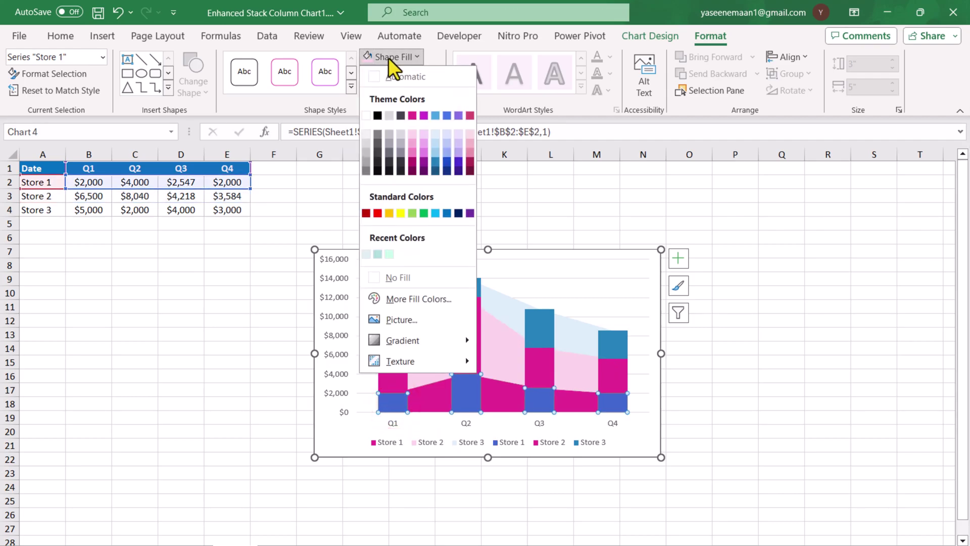
pyautogui.click(457, 165)
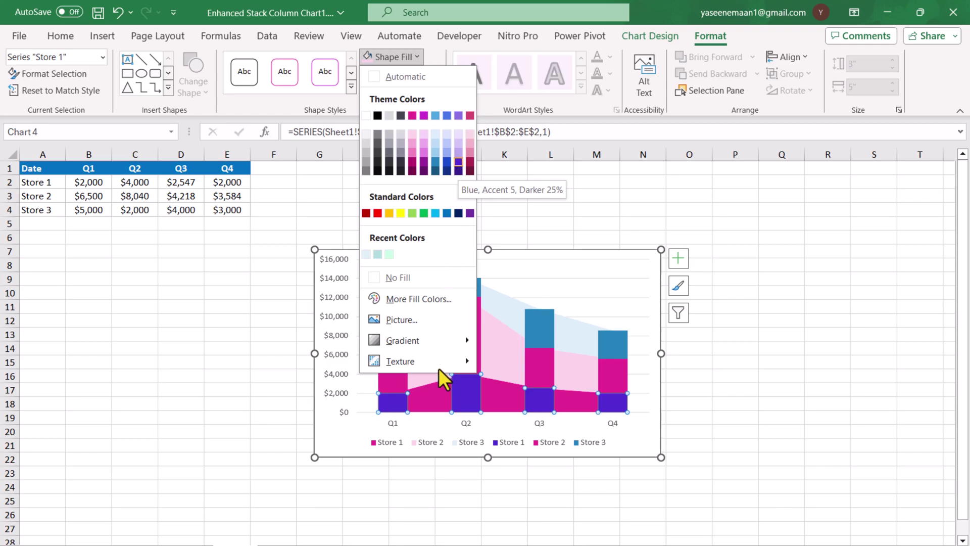
pyautogui.click(435, 399)
pyautogui.click(408, 58)
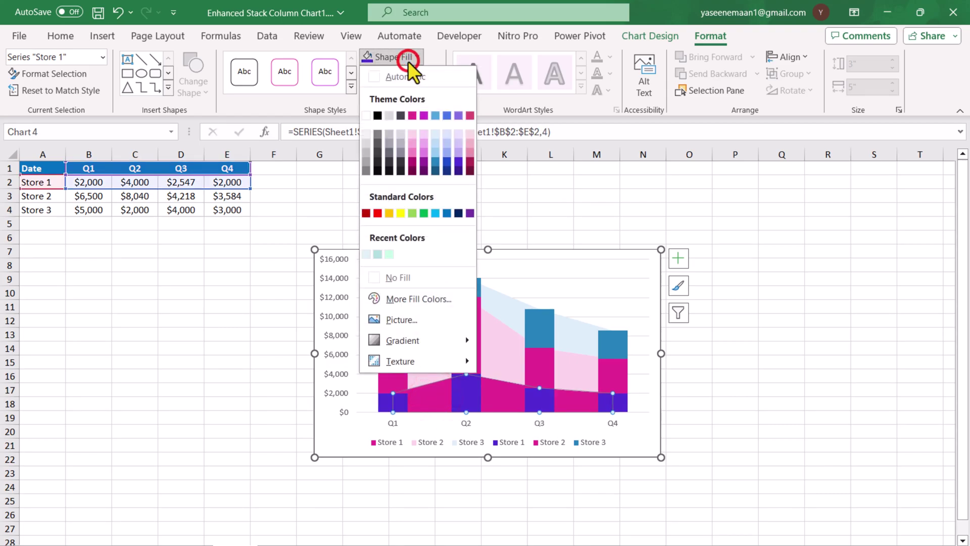
pyautogui.click(459, 133)
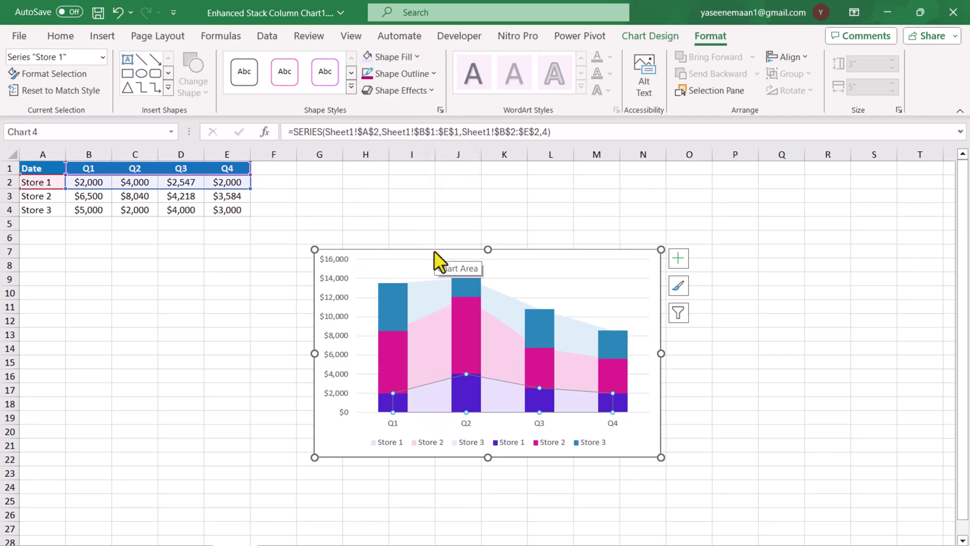
# - Give the Store 3 area band a white 1 pt outline
pyautogui.click(431, 289)
pyautogui.click(409, 76)
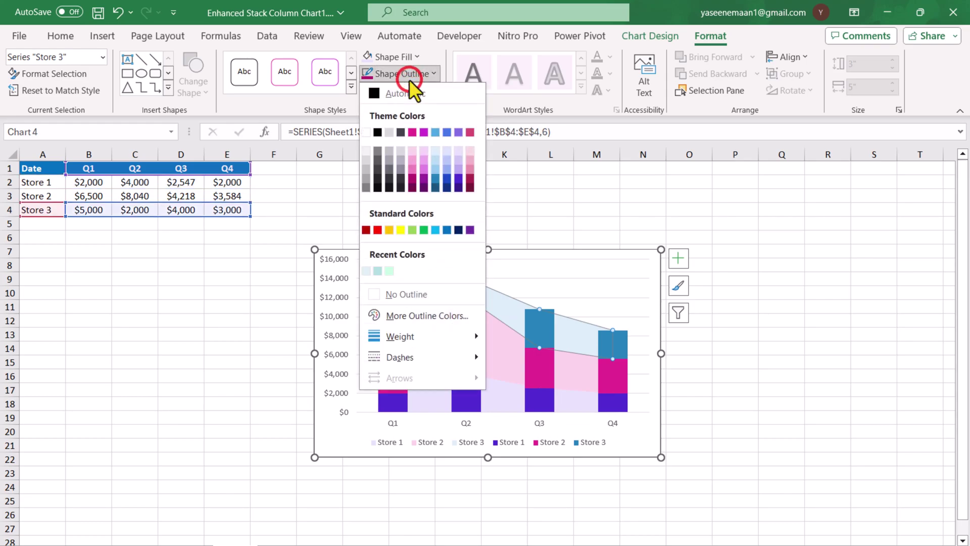
pyautogui.click(366, 132)
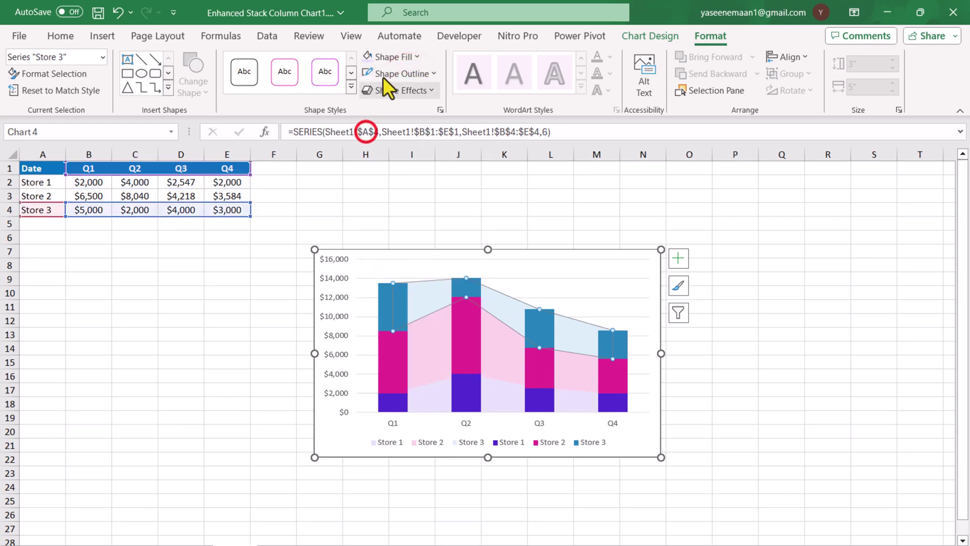
pyautogui.click(384, 74)
pyautogui.moveTo(411, 329)
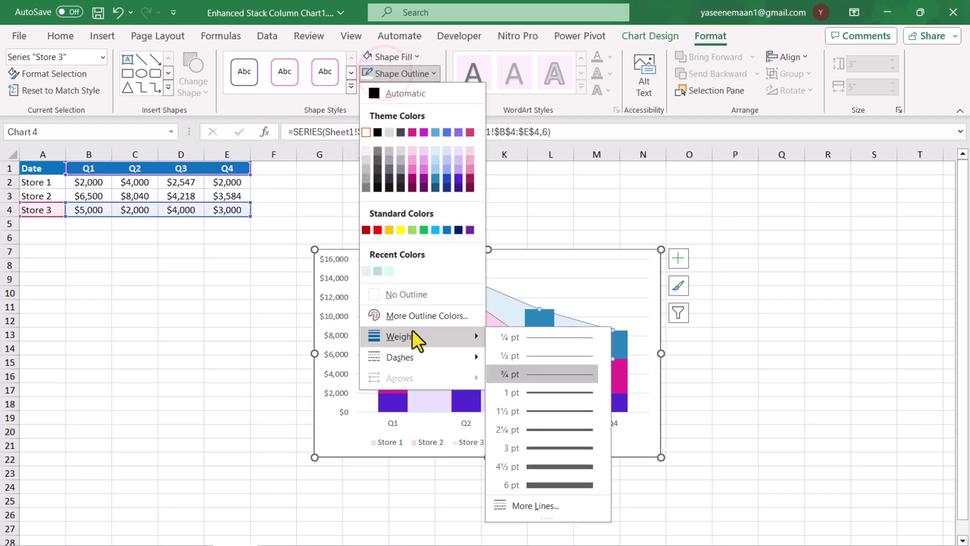
pyautogui.click(541, 392)
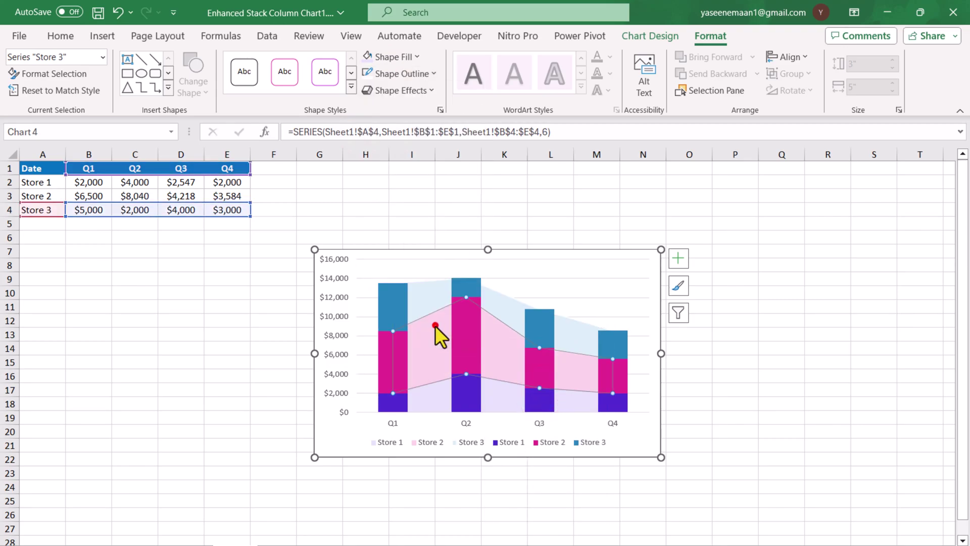
# - Give the Store 2 area band a 1 pt white outline
pyautogui.click(435, 325)
pyautogui.click(399, 74)
pyautogui.moveTo(454, 341)
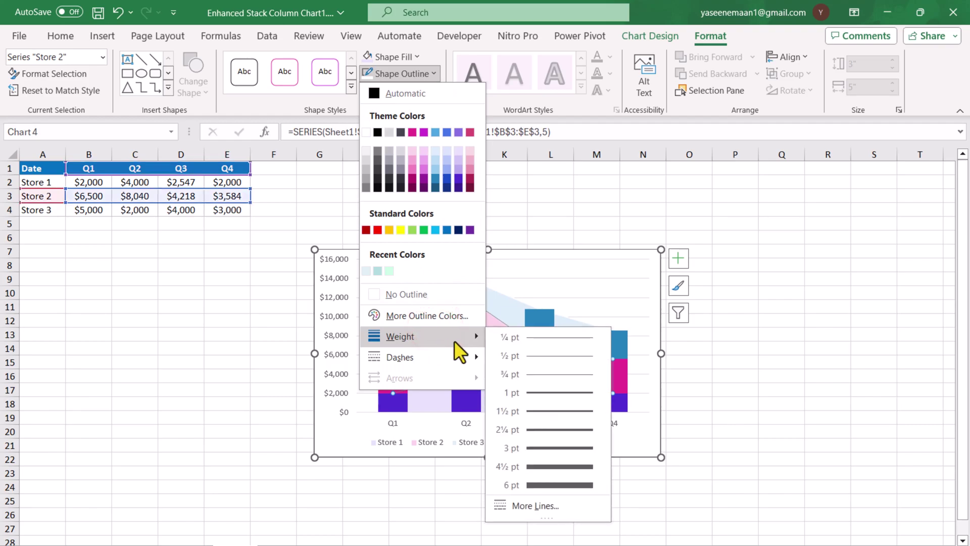
pyautogui.click(543, 393)
pyautogui.click(414, 72)
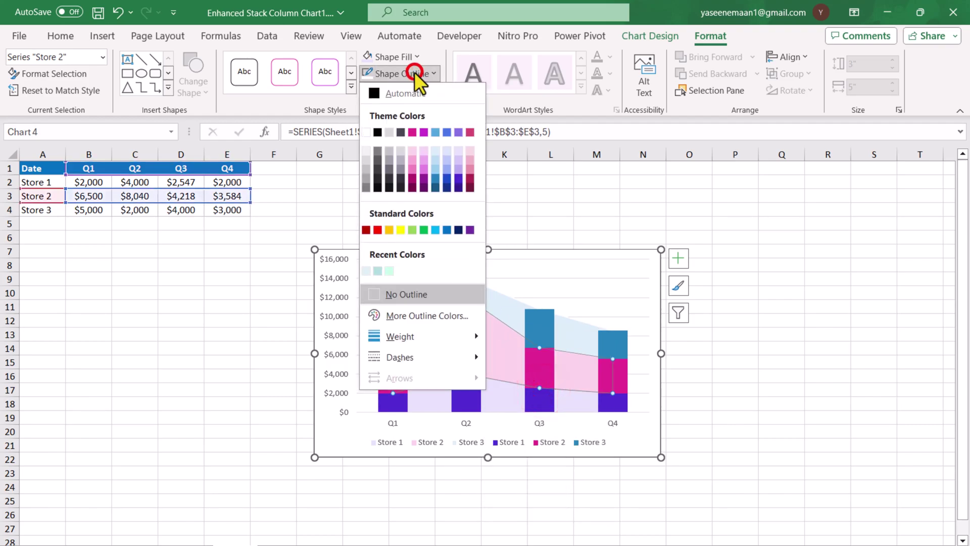
pyautogui.click(368, 132)
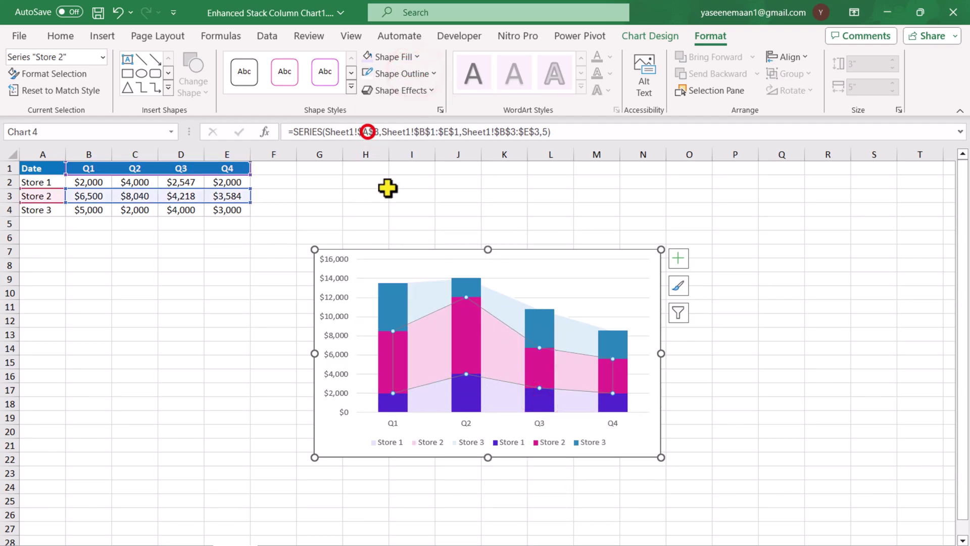
# - Give the Store 1 area band a white 1 pt outline
pyautogui.click(435, 400)
pyautogui.click(399, 72)
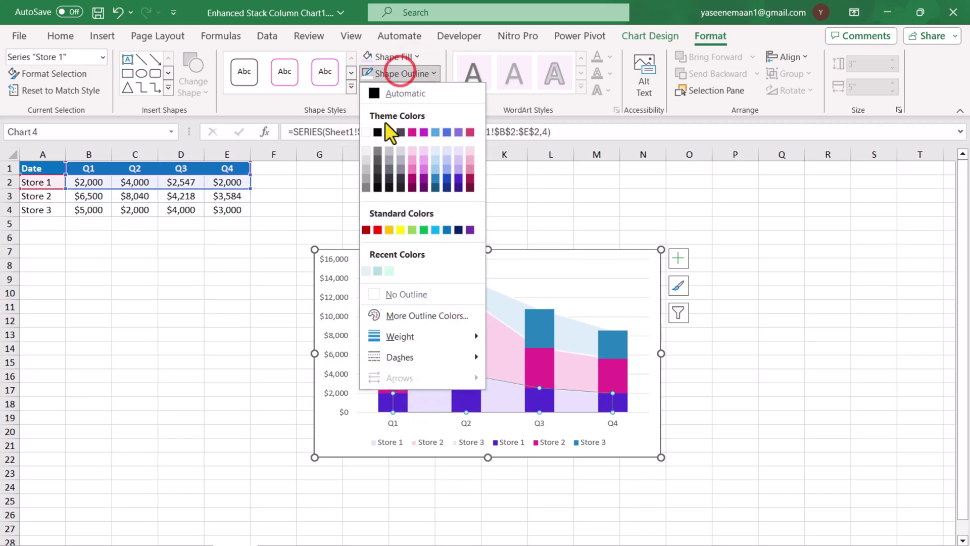
pyautogui.click(363, 132)
pyautogui.click(399, 73)
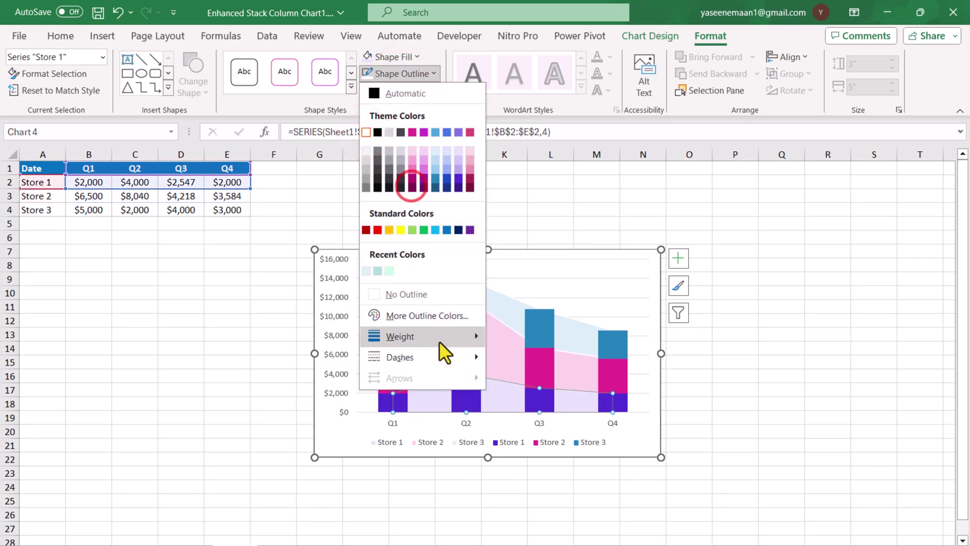
pyautogui.moveTo(439, 336)
pyautogui.click(543, 393)
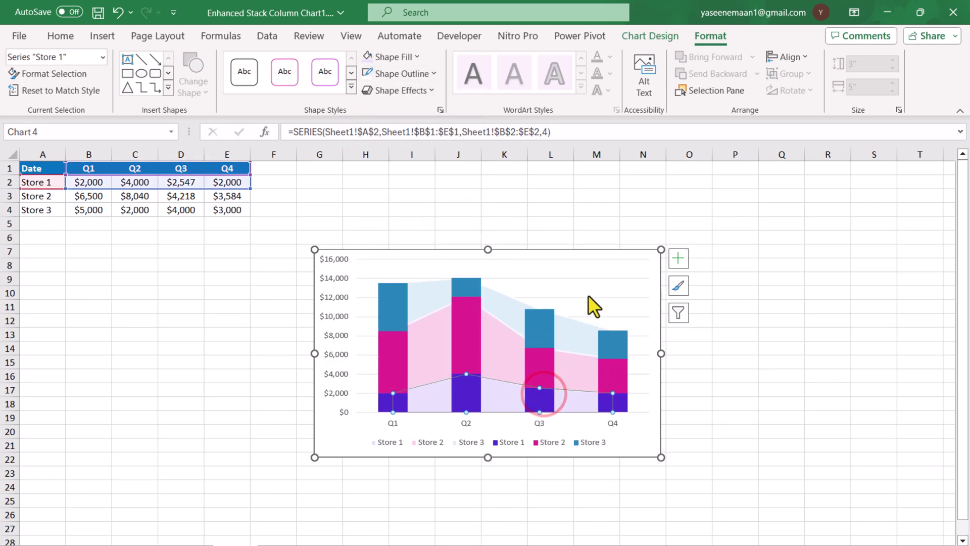
# - Remove the gridlines and value axis, then enlarge the chart and move it beside the table
pyautogui.click(584, 280)
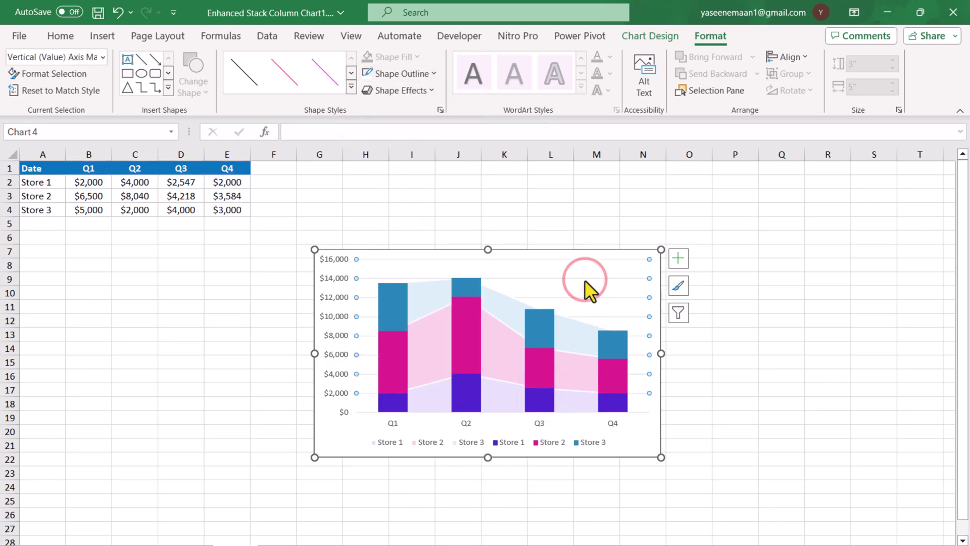
pyautogui.press('Escape')
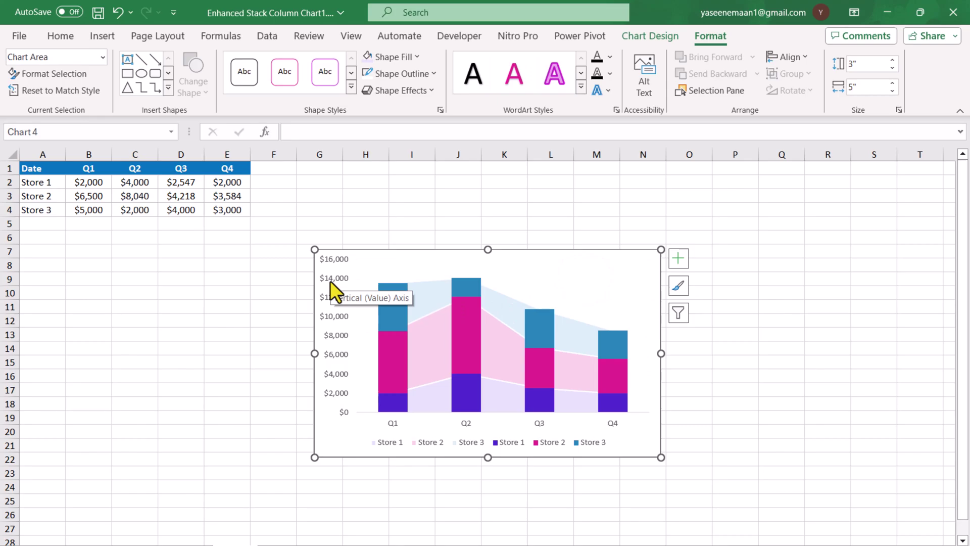
pyautogui.click(329, 281)
pyautogui.press('Delete')
pyautogui.moveTo(659, 459); pyautogui.dragTo(747, 486)
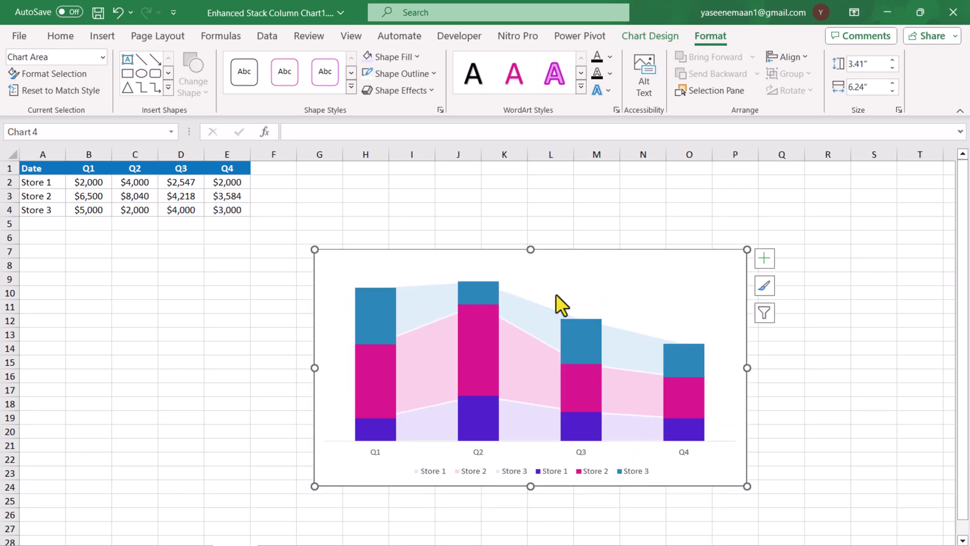
pyautogui.moveTo(500, 250); pyautogui.dragTo(483, 189)
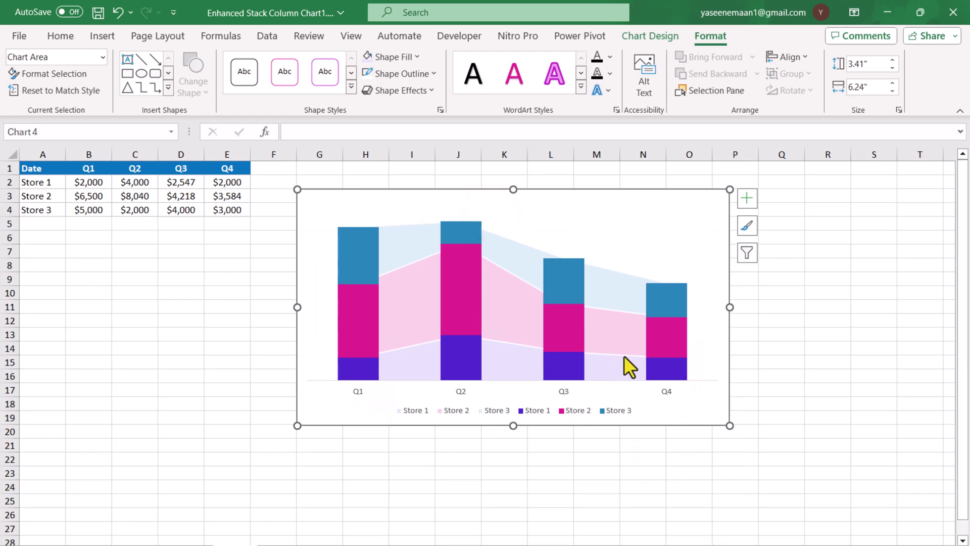
# - Reduce the column series gap width to 108% to widen the columns
pyautogui.rightClick(666, 368)
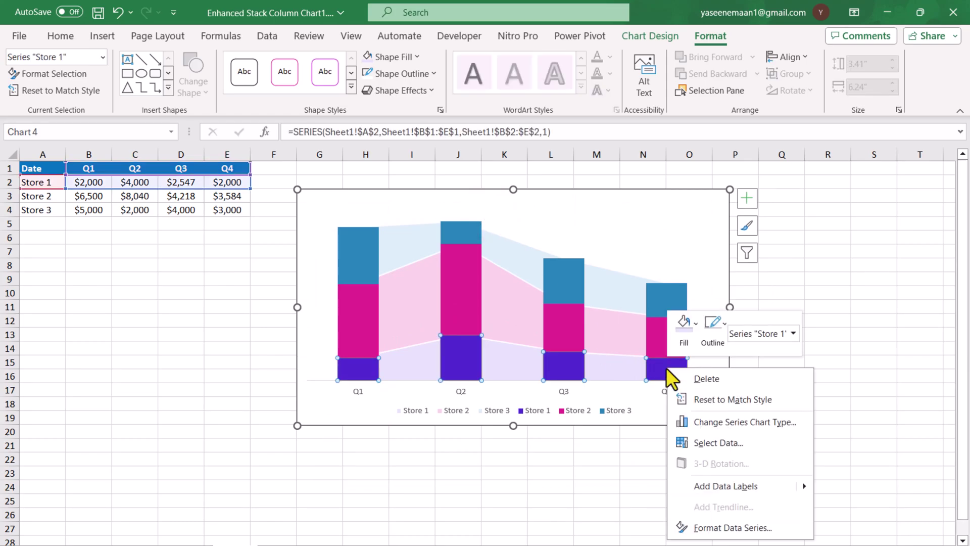
pyautogui.click(710, 528)
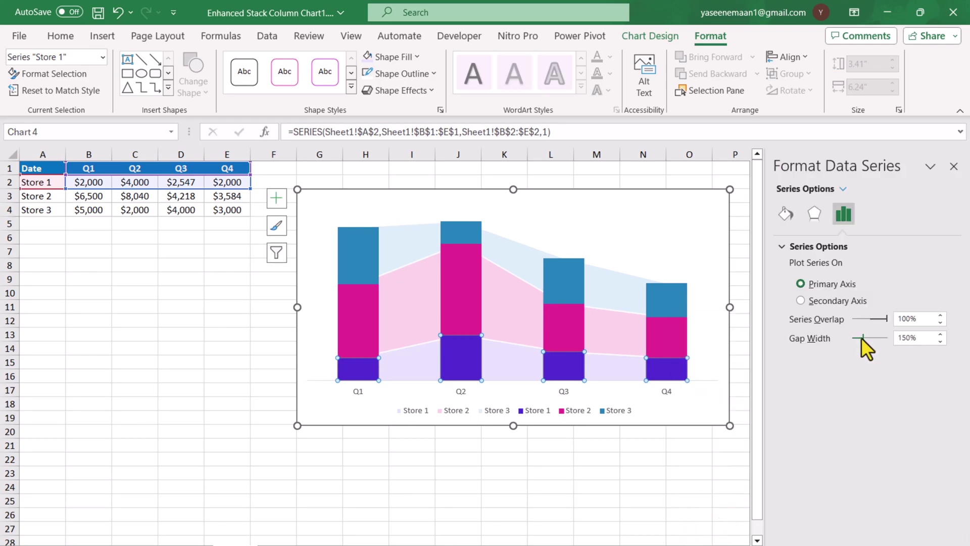
pyautogui.moveTo(861, 338); pyautogui.dragTo(859, 337)
pyautogui.click(449, 188)
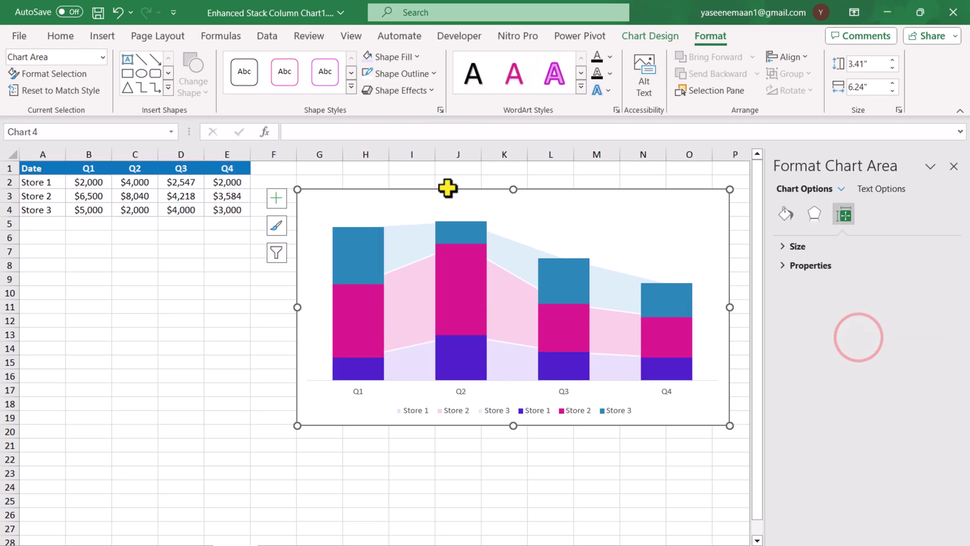
# - Turn on data labels and make the Store 3 labels bold white
pyautogui.click(278, 197)
pyautogui.click(752, 259)
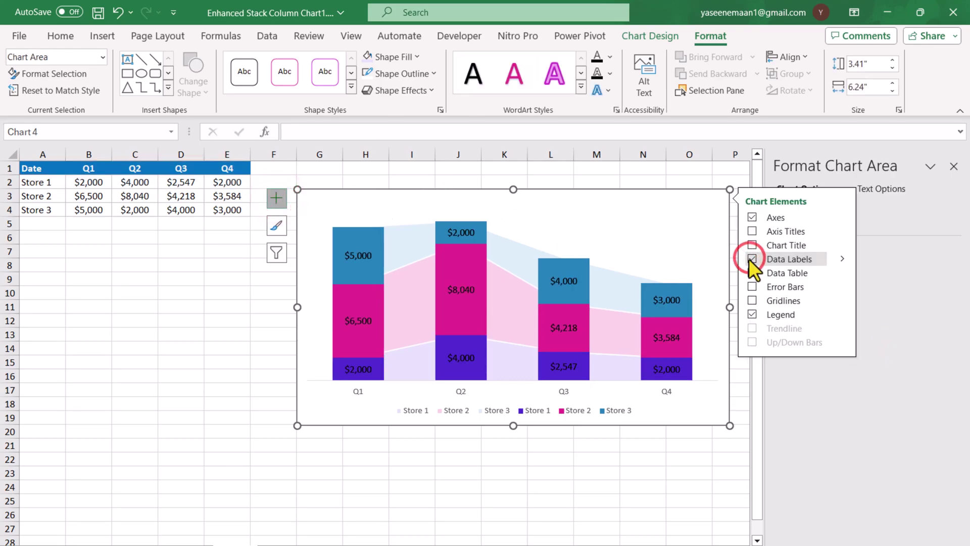
pyautogui.click(573, 280)
pyautogui.click(610, 56)
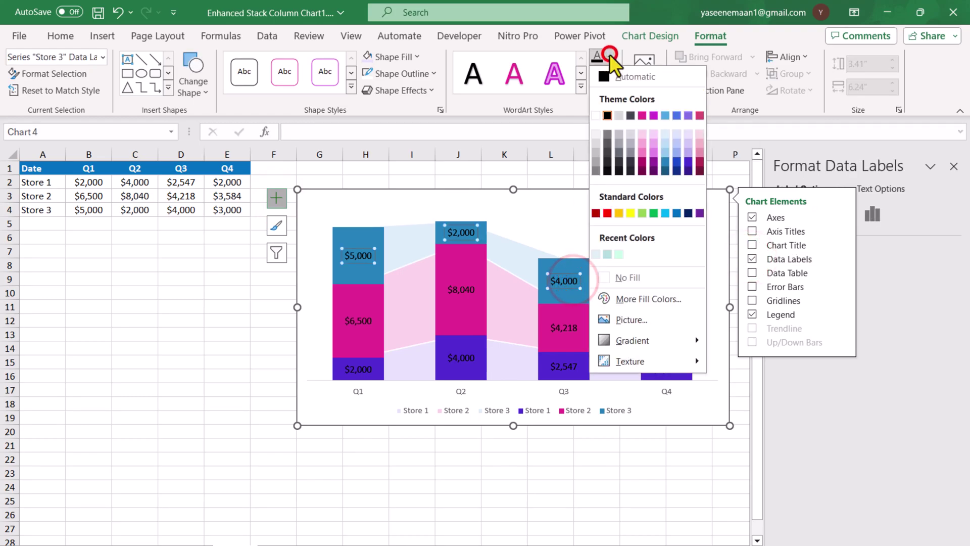
pyautogui.click(596, 117)
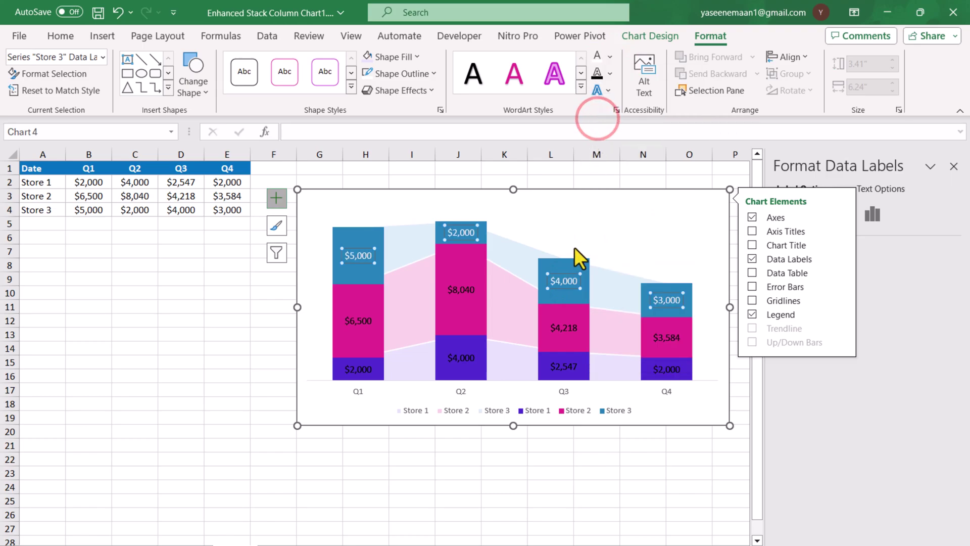
pyautogui.hotkey('ctrl', 'b')
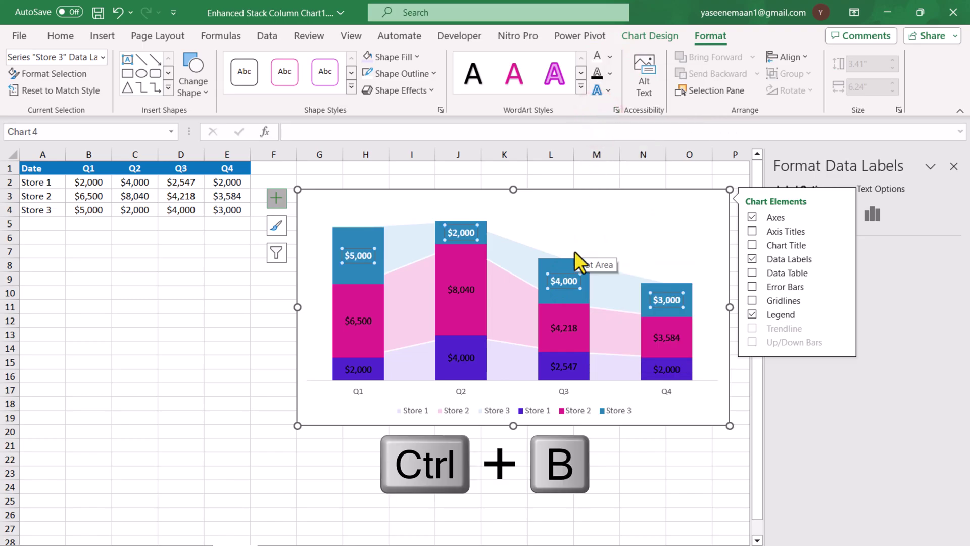
# - Make the Store 2 and Store 1 data labels bold white
pyautogui.press('Up')
pyautogui.click(597, 56)
pyautogui.hotkey('ctrl', 'b')
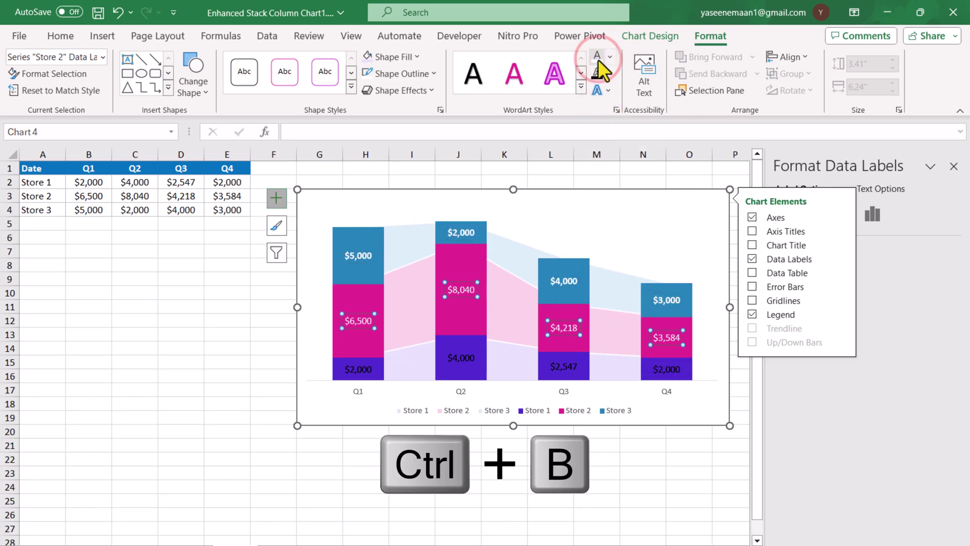
pyautogui.click(564, 369)
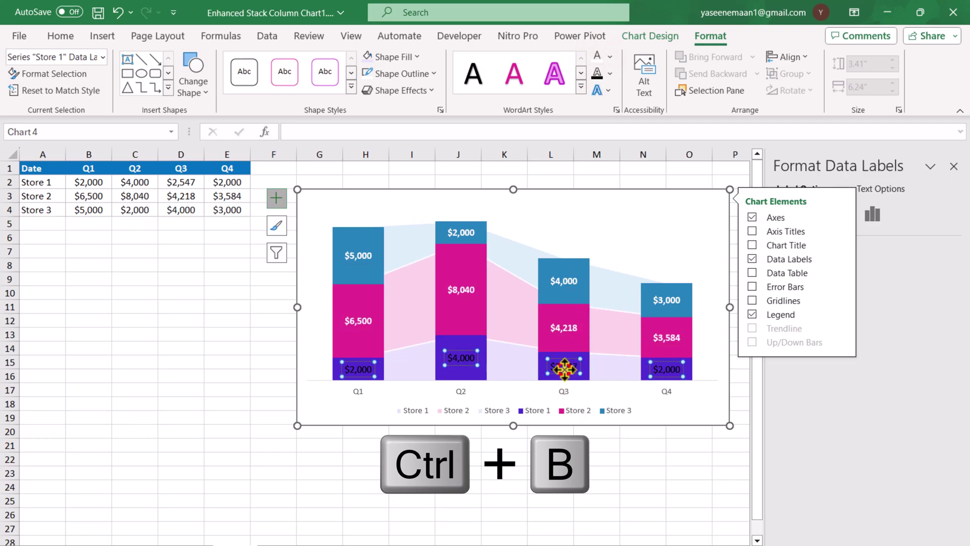
pyautogui.click(597, 58)
pyautogui.hotkey('ctrl', 'b')
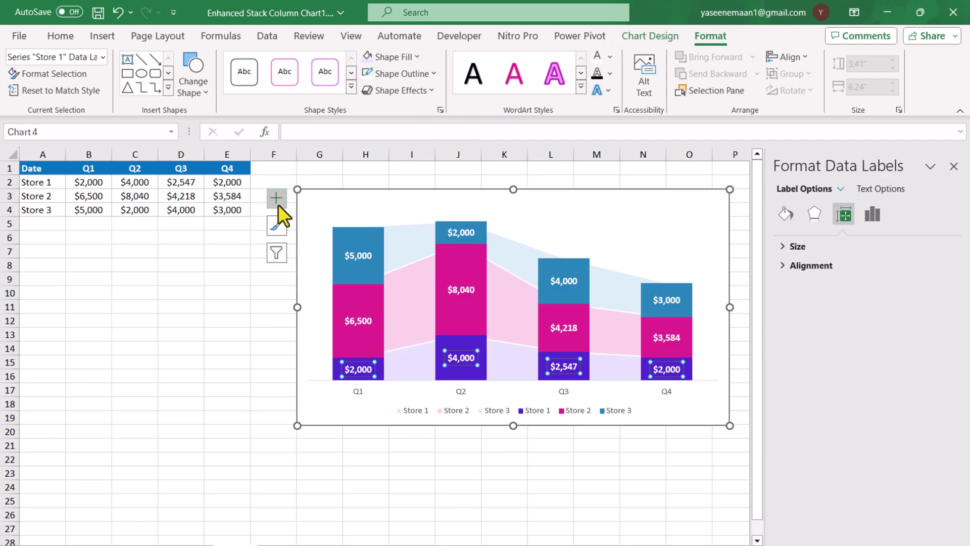
# - Delete the duplicate area-band Store 1, Store 2 and Store 3 entries from the legend
pyautogui.click(414, 412)
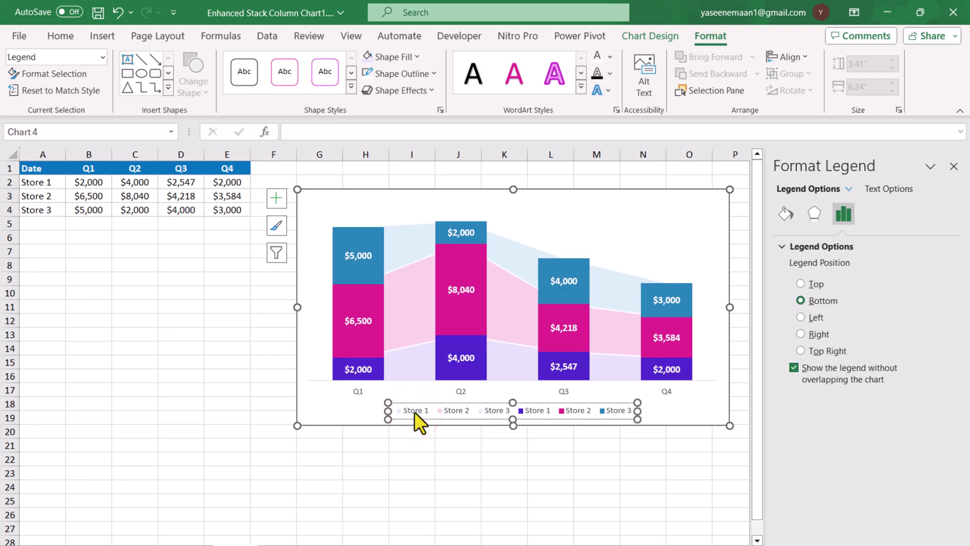
pyautogui.click(414, 411)
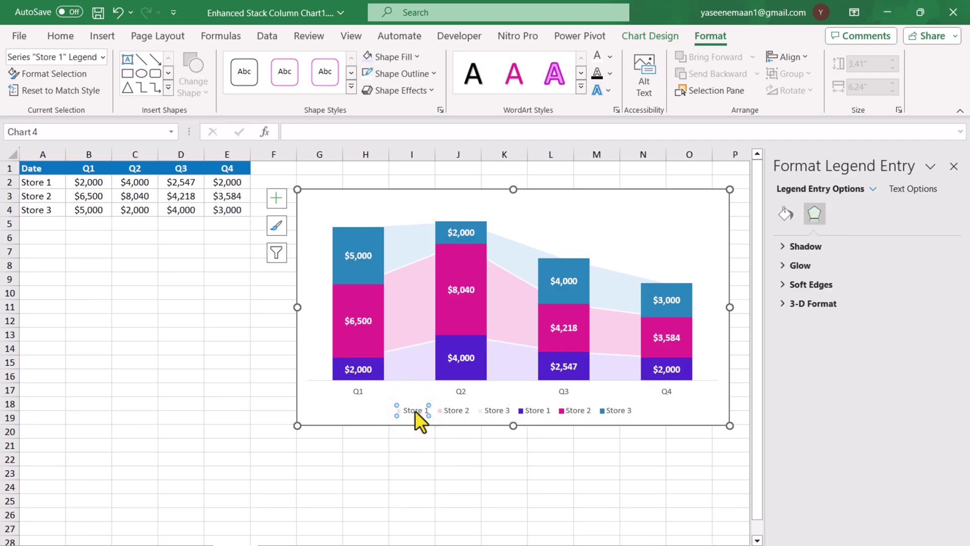
pyautogui.press('Delete')
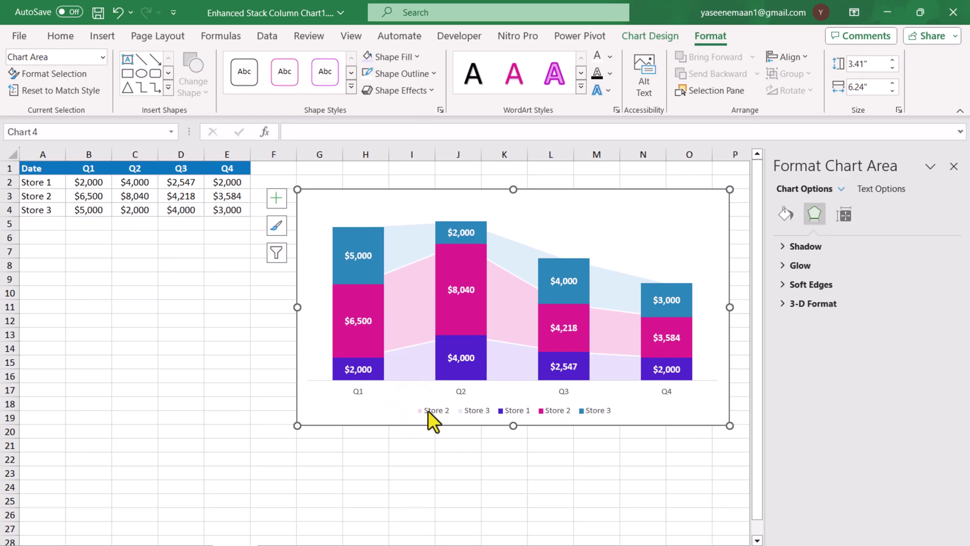
pyautogui.click(428, 411)
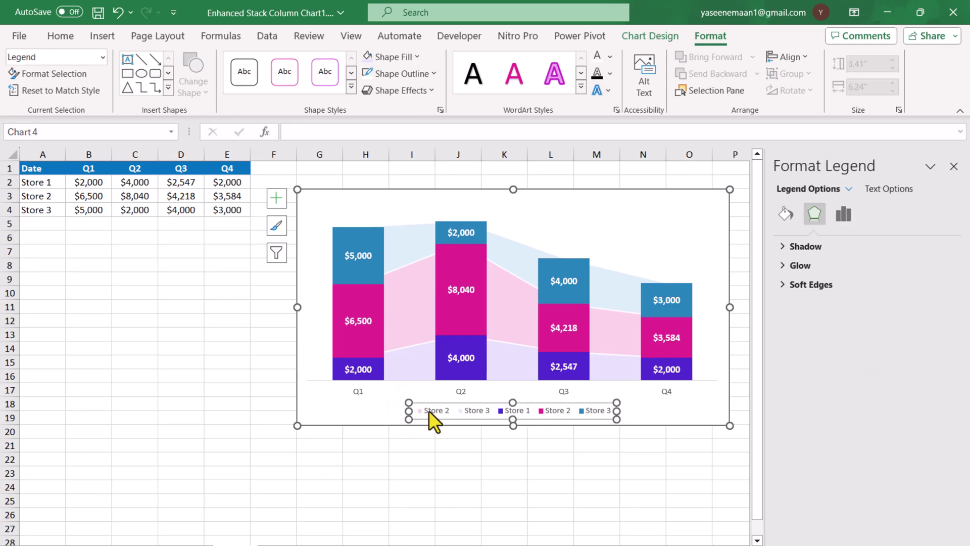
pyautogui.click(428, 411)
pyautogui.press('Delete')
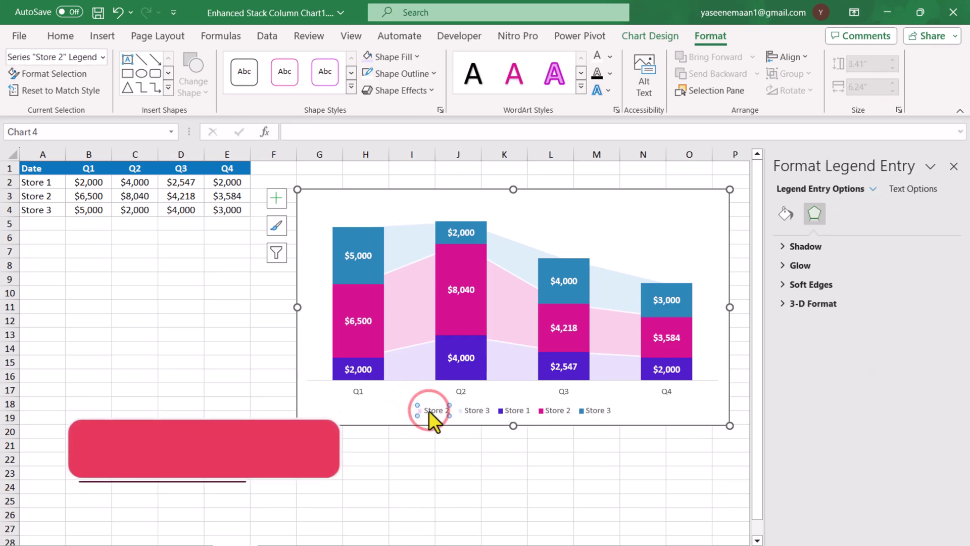
pyautogui.click(455, 412)
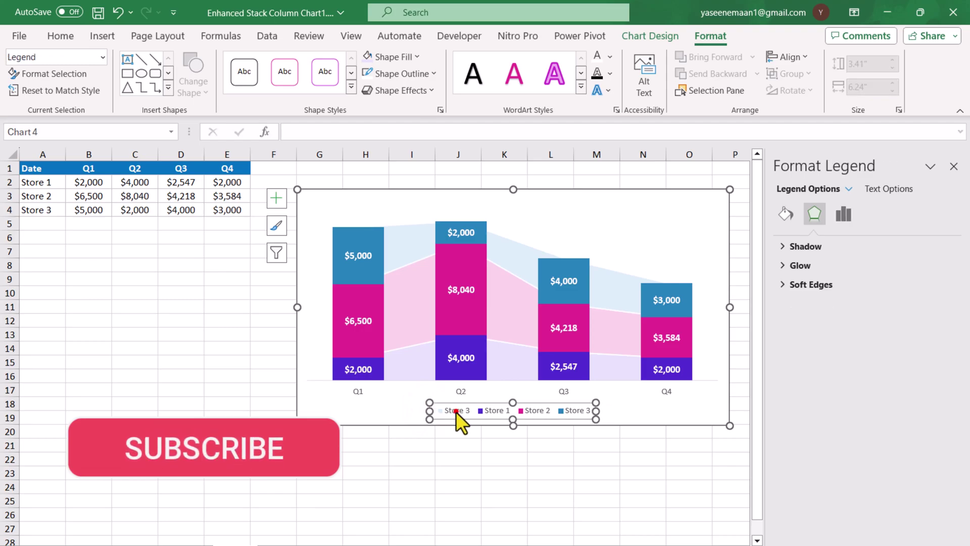
pyautogui.click(455, 412)
pyautogui.click(457, 422)
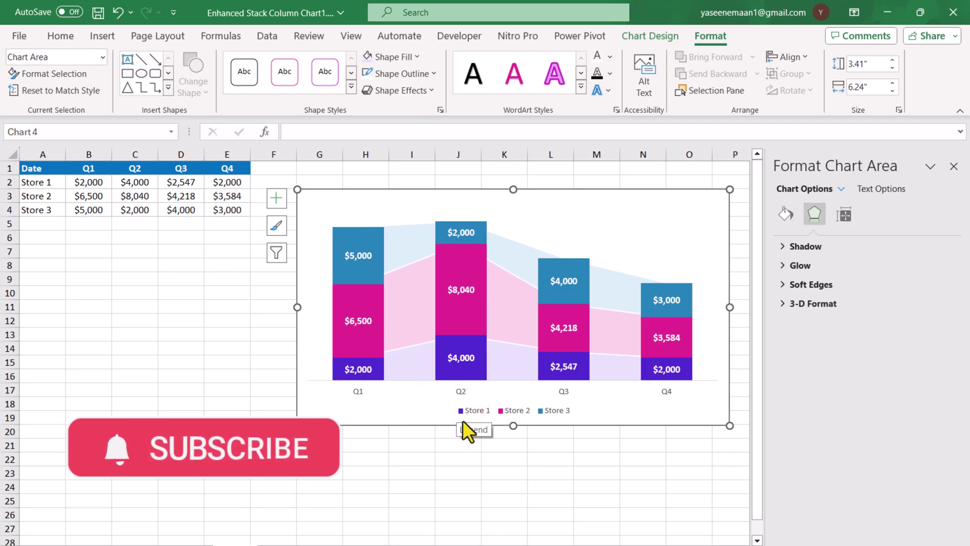